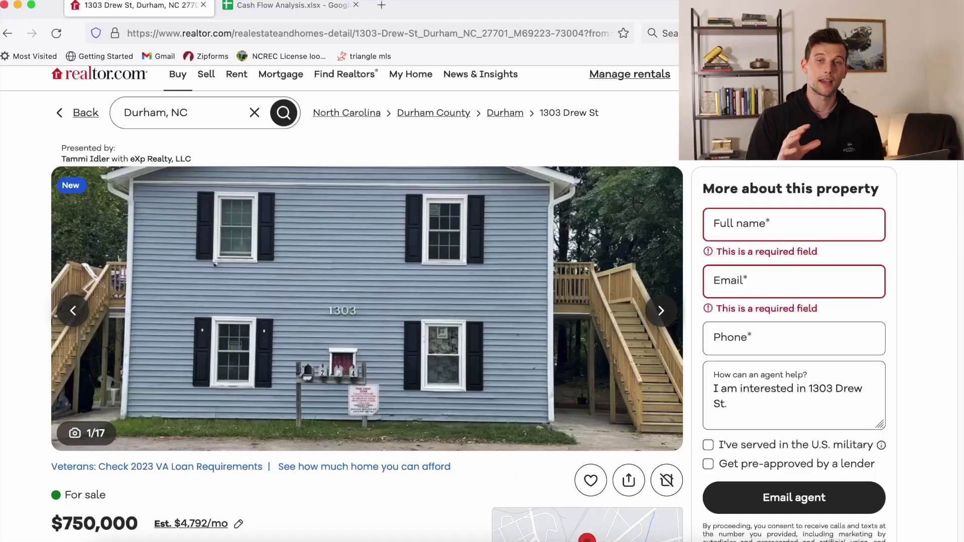
# Step: Scroll the listing and browse through the full photo gallery
pyautogui.scroll(-1, 443, 303)
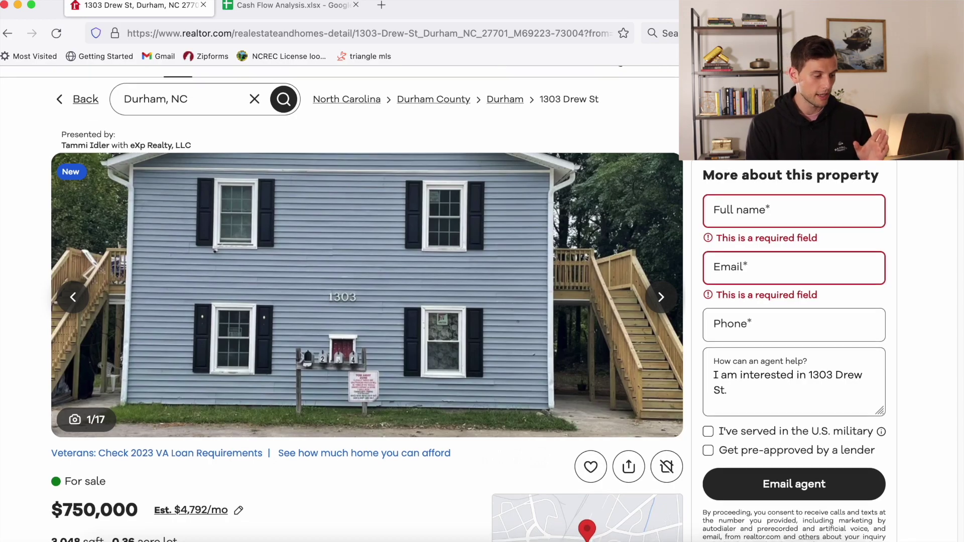
pyautogui.scroll(-1, 342, 301)
pyautogui.scroll(1, 342, 302)
pyautogui.scroll(-2, 341, 301)
pyautogui.scroll(-3, 342, 302)
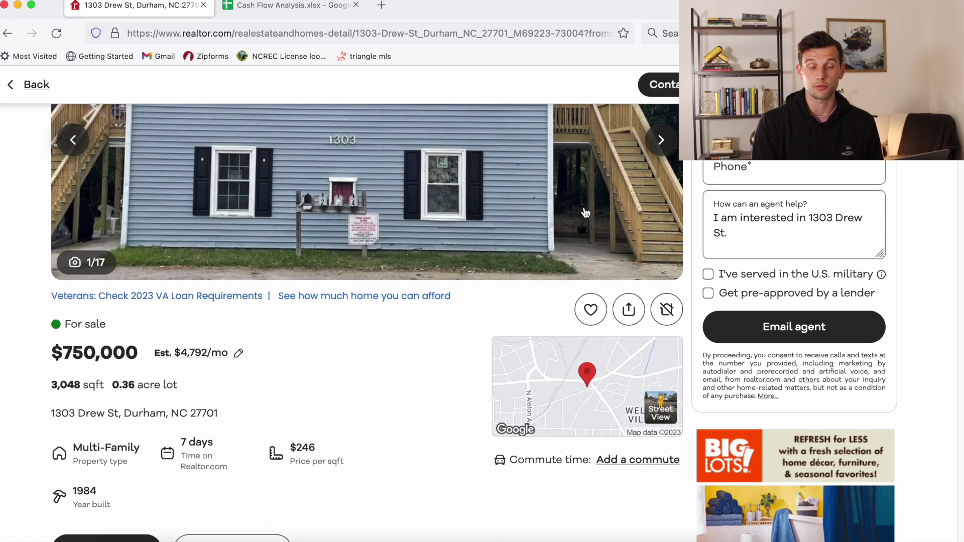
pyautogui.scroll(4, 457, 244)
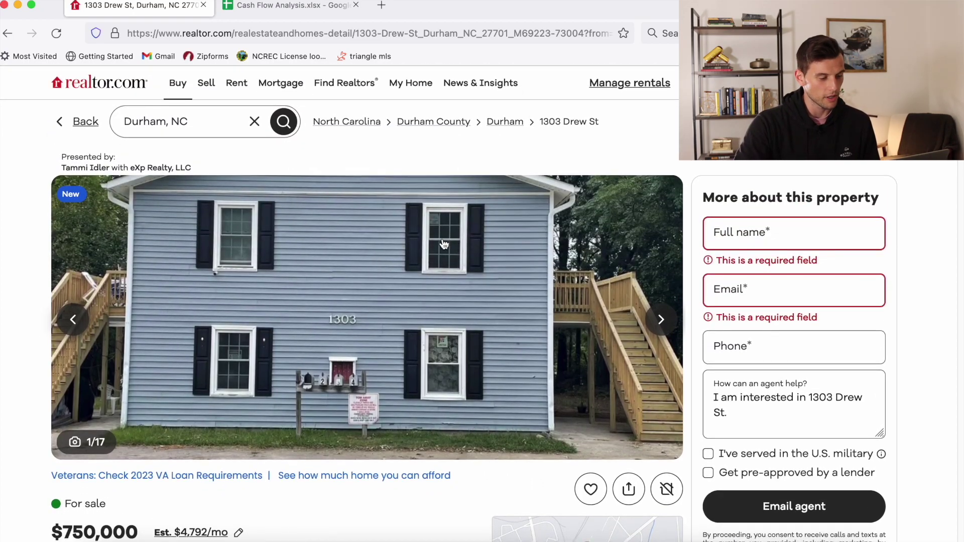
pyautogui.click(416, 259)
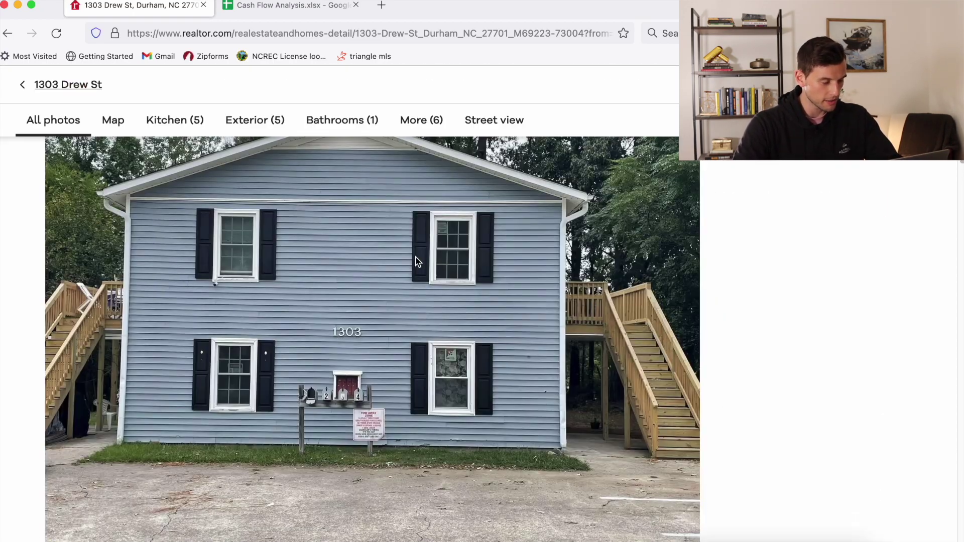
pyautogui.scroll(-7, 415, 259)
pyautogui.scroll(-5, 416, 260)
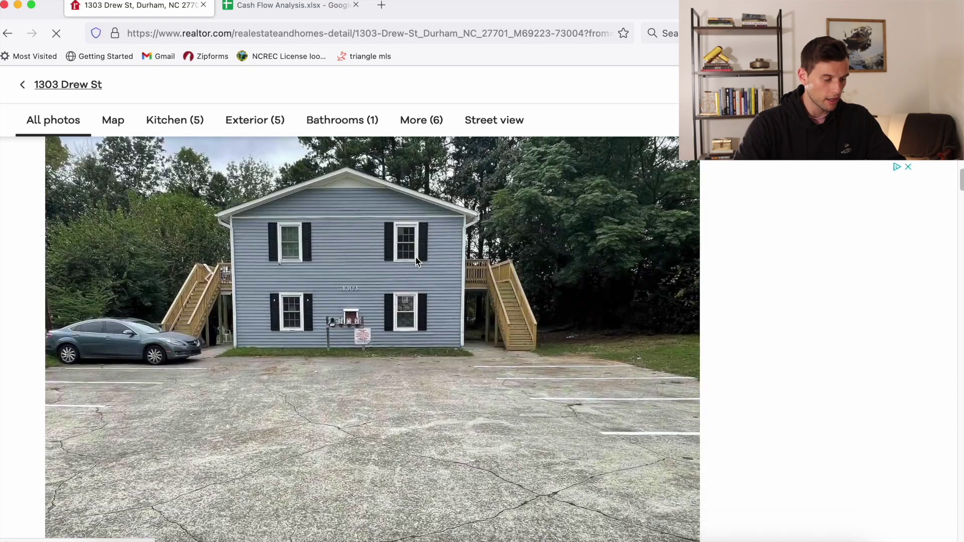
pyautogui.scroll(-7, 416, 258)
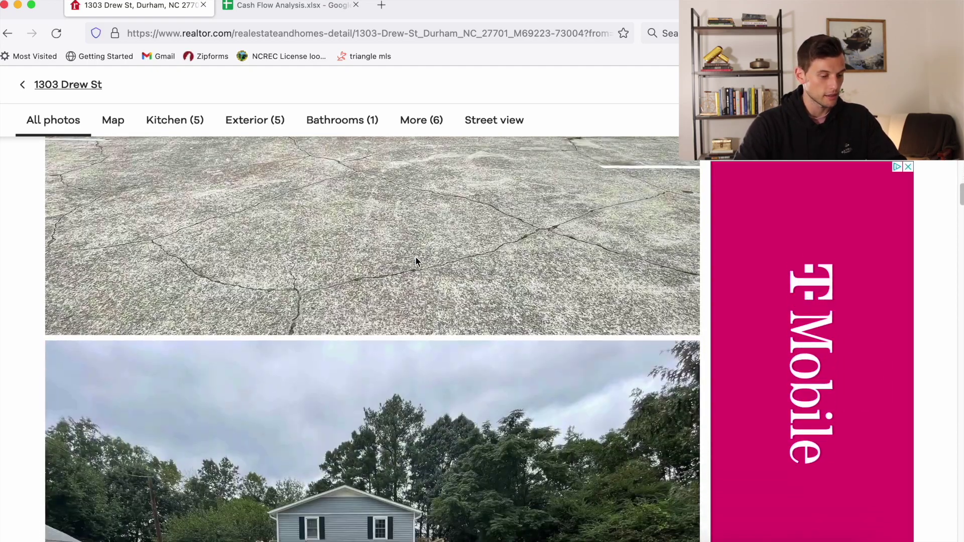
pyautogui.scroll(-5, 415, 260)
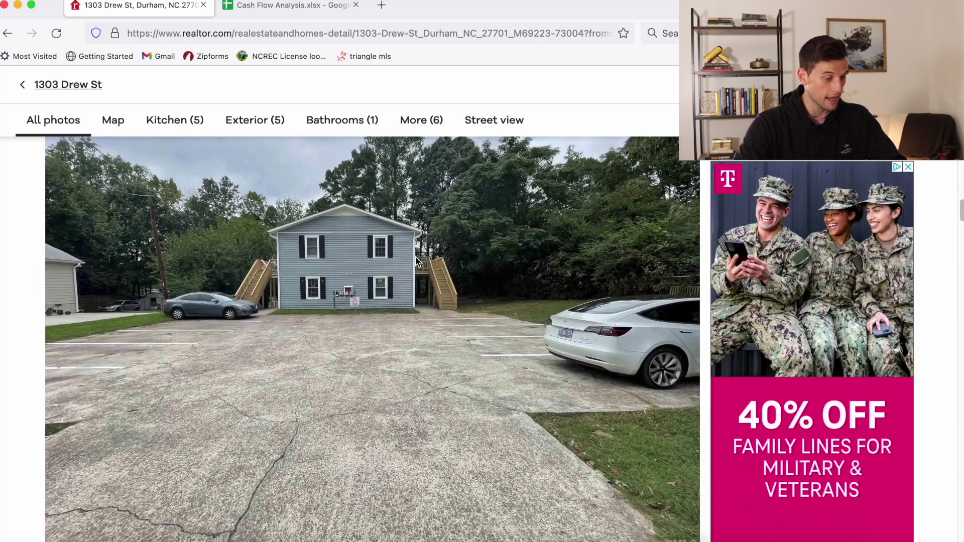
pyautogui.scroll(-15, 415, 261)
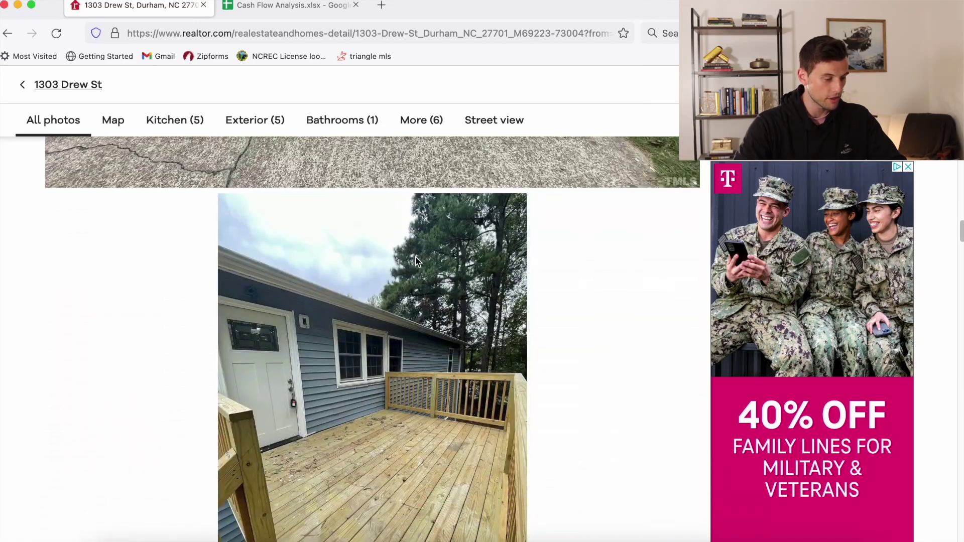
pyautogui.scroll(-15, 416, 261)
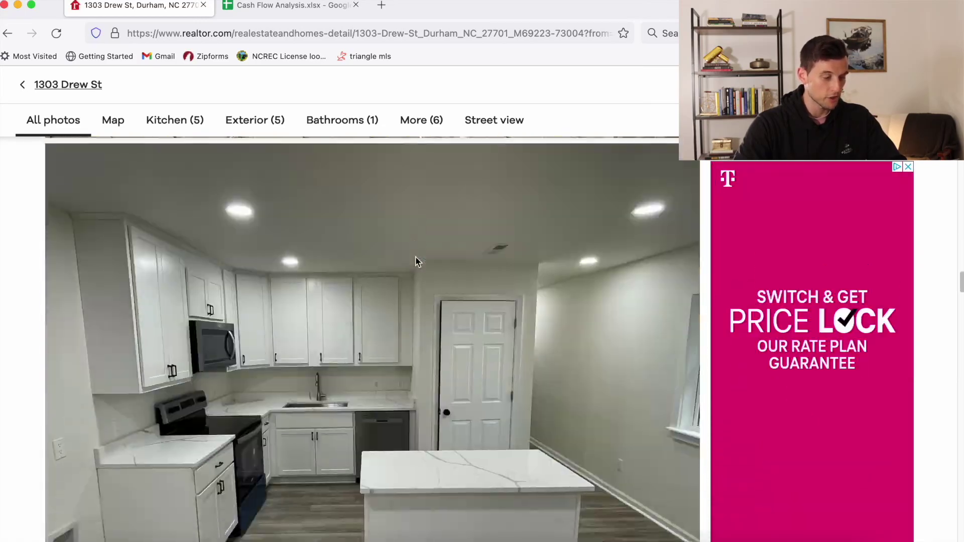
pyautogui.scroll(-13, 415, 257)
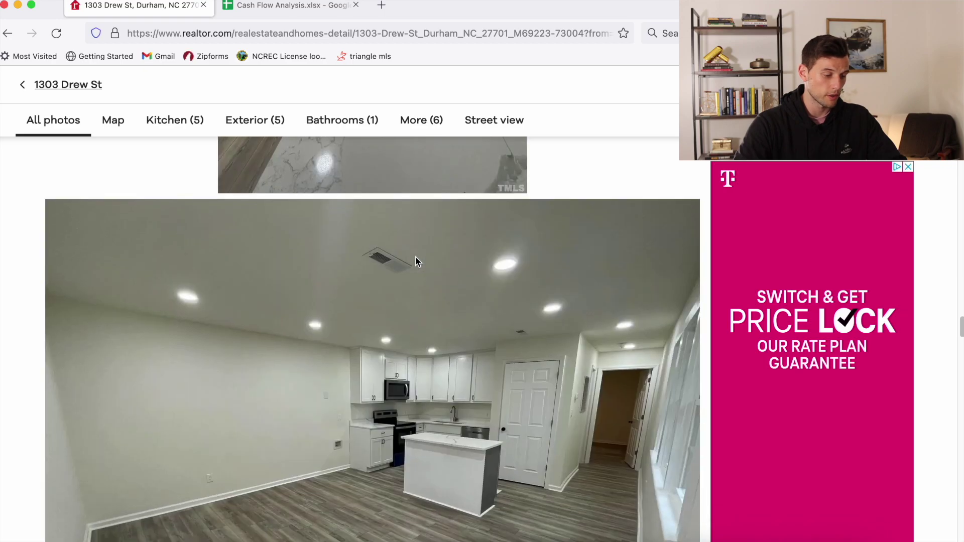
pyautogui.scroll(-15, 415, 261)
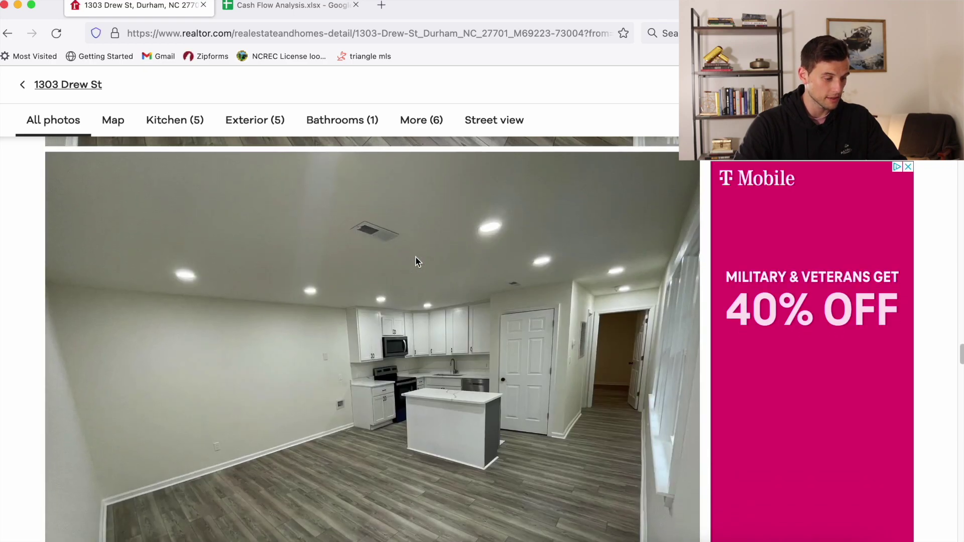
pyautogui.scroll(-15, 415, 262)
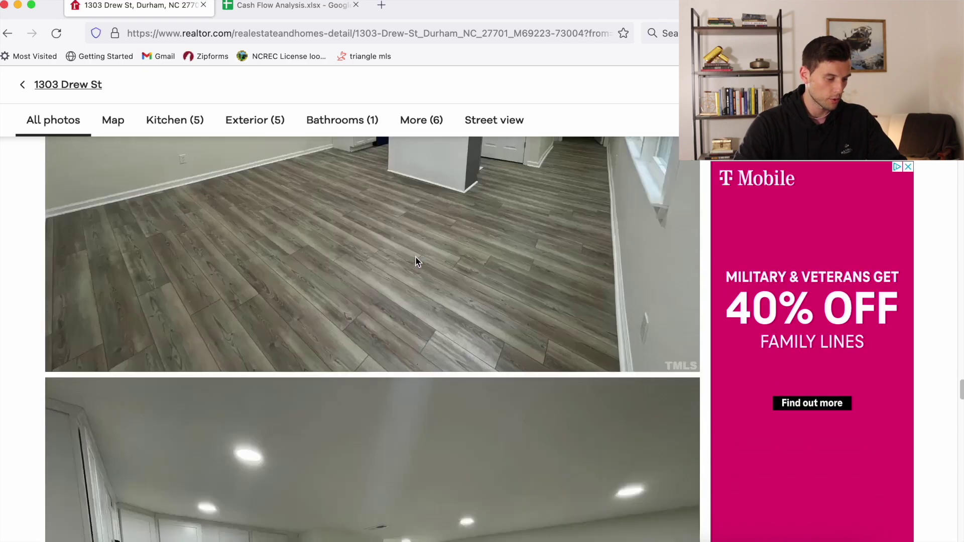
pyautogui.scroll(-15, 415, 261)
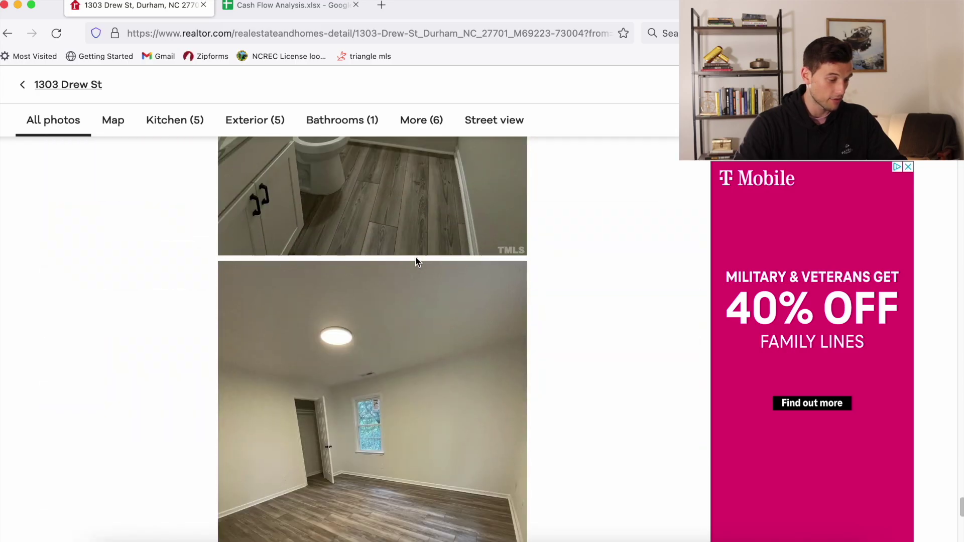
pyautogui.scroll(-4, 415, 261)
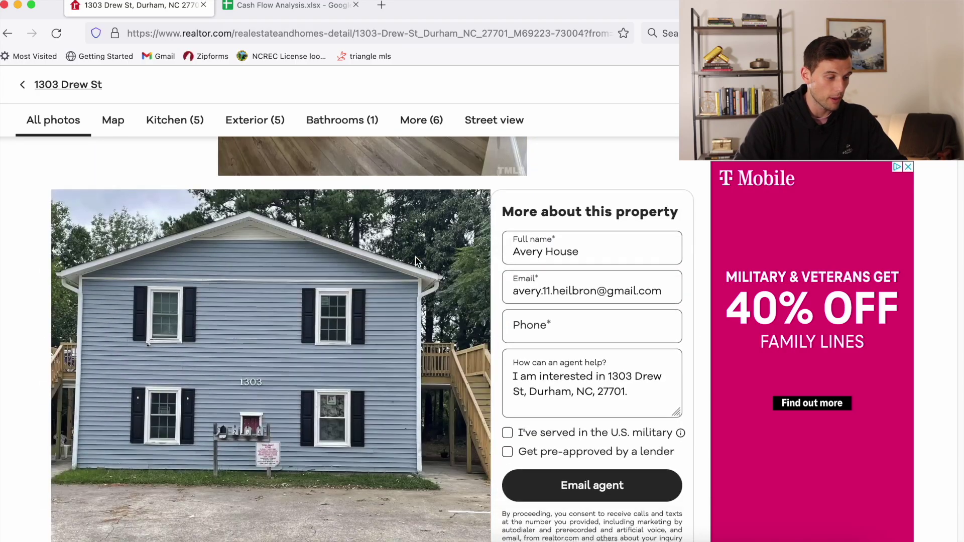
pyautogui.scroll(15, 415, 261)
pyautogui.scroll(10, 415, 261)
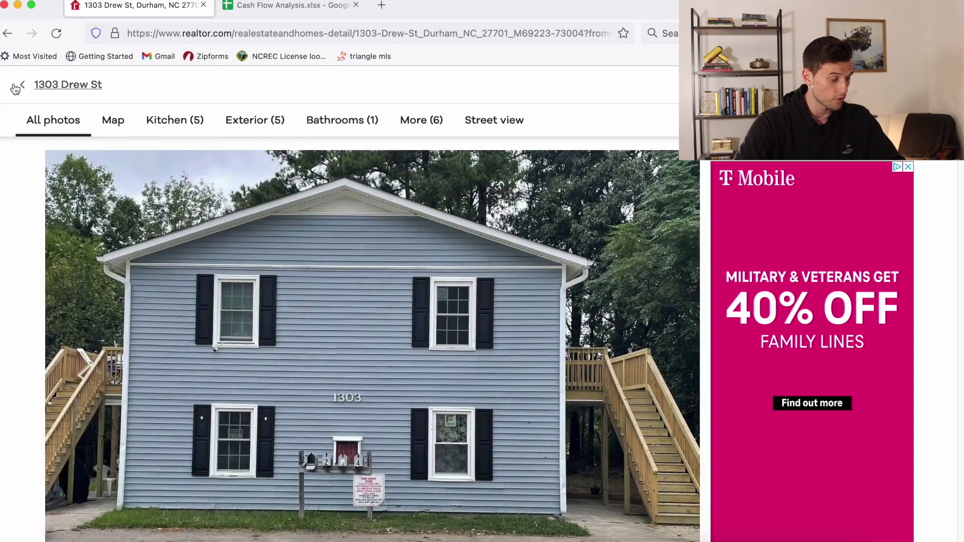
# Step: Back on the listing, highlight the Property details sentence giving rents of $1500, $1500 and $1250
pyautogui.click(16, 88)
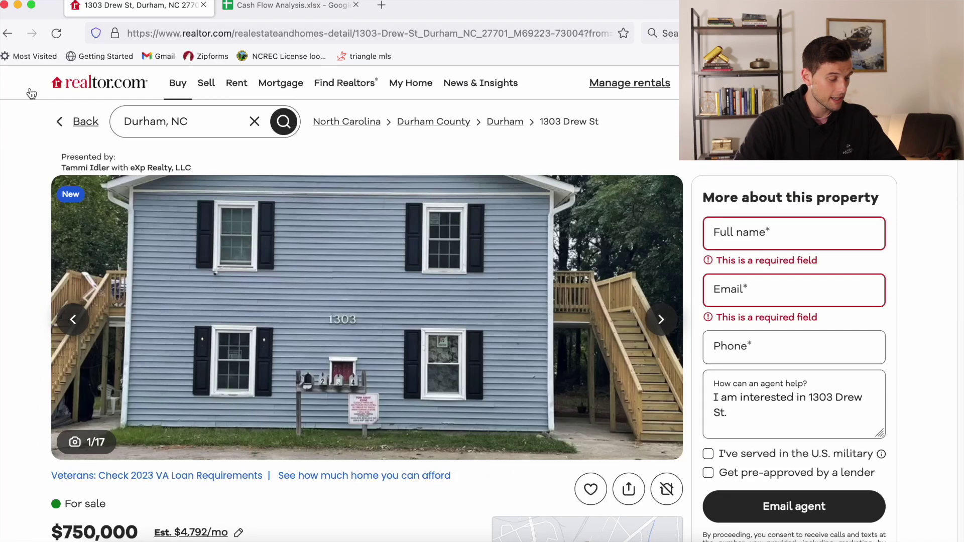
pyautogui.scroll(-3, 274, 430)
pyautogui.scroll(-2, 274, 430)
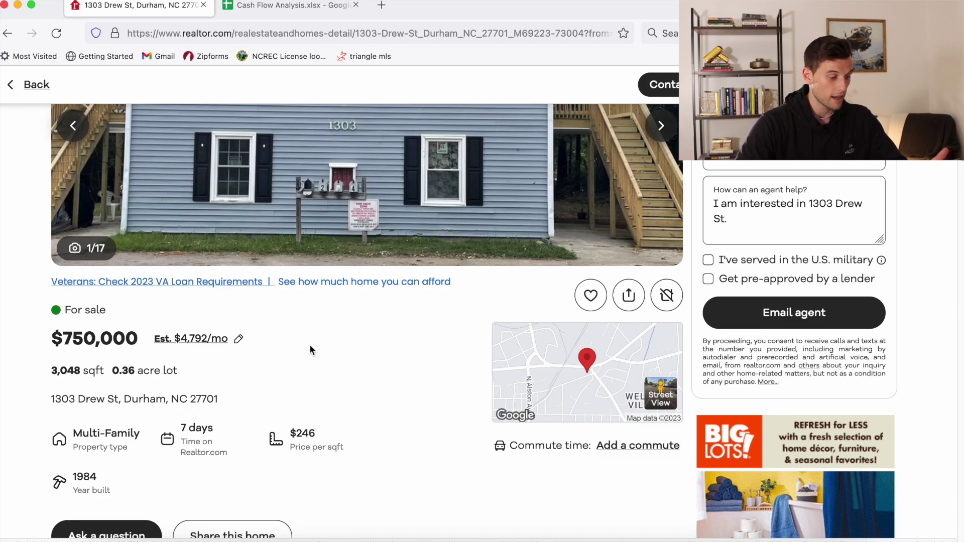
pyautogui.scroll(-4, 310, 346)
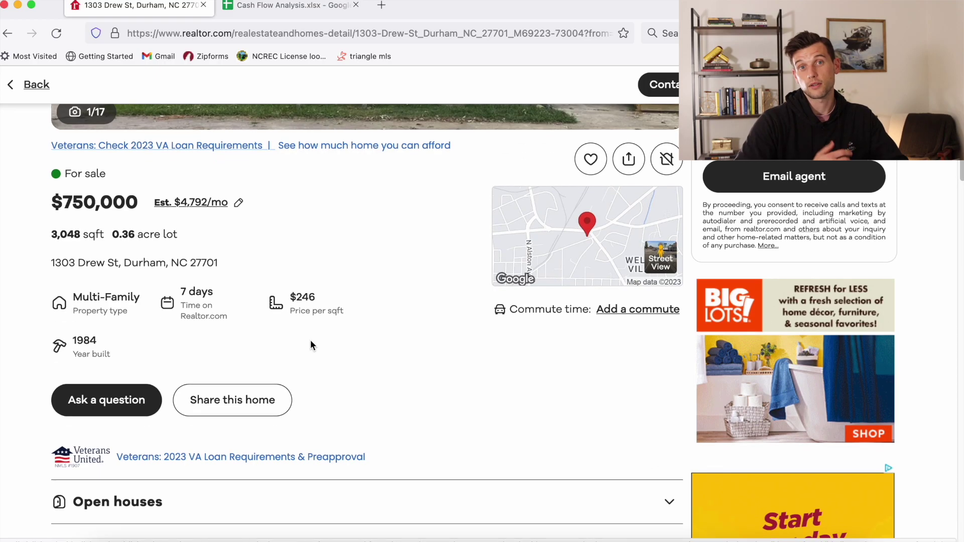
pyautogui.scroll(-2, 310, 345)
pyautogui.scroll(-1, 217, 293)
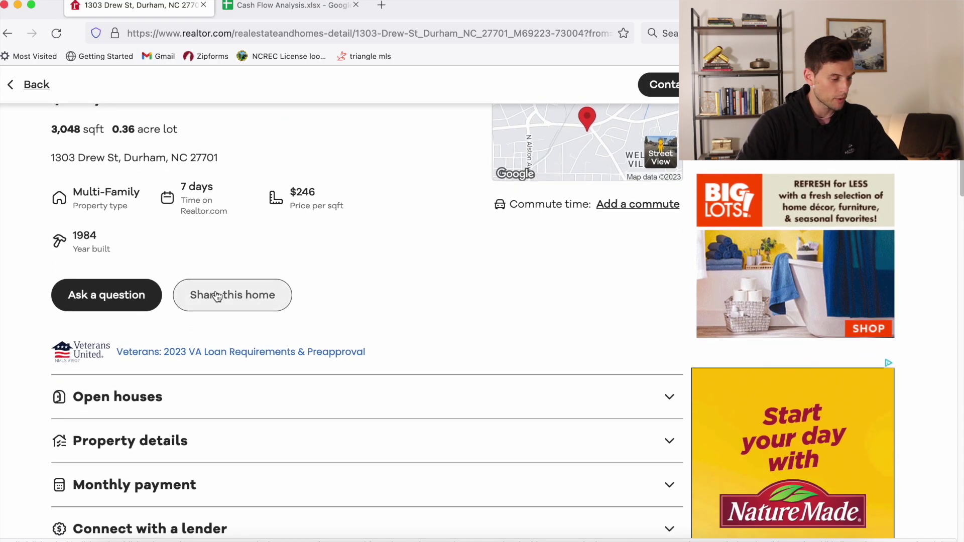
pyautogui.scroll(2, 216, 295)
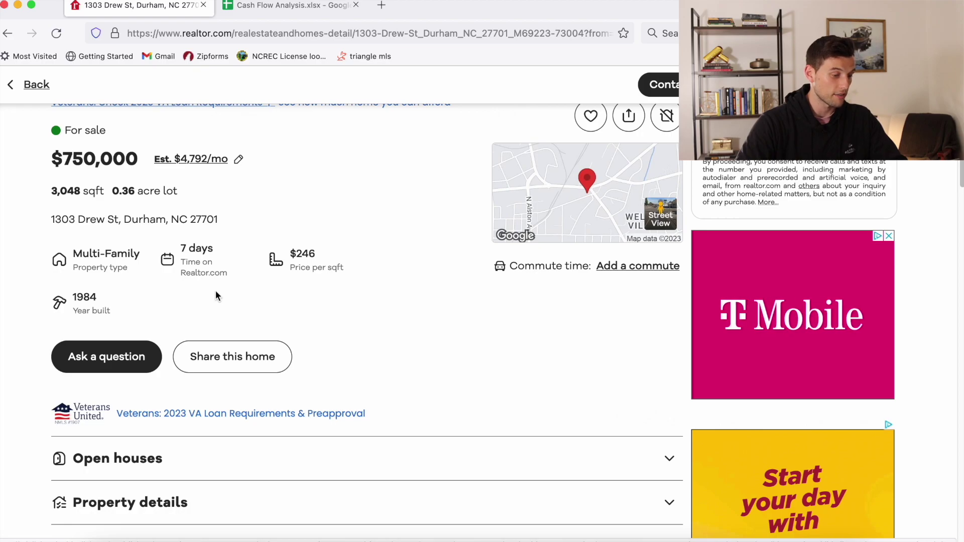
pyautogui.scroll(3, 216, 294)
pyautogui.scroll(3, 215, 291)
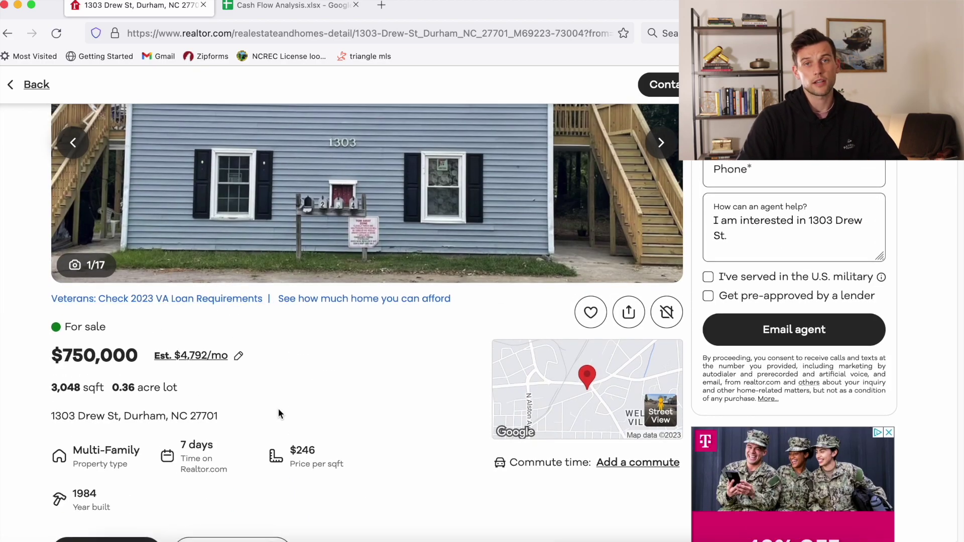
pyautogui.scroll(3, 278, 410)
pyautogui.scroll(-1, 279, 410)
pyautogui.scroll(2, 278, 409)
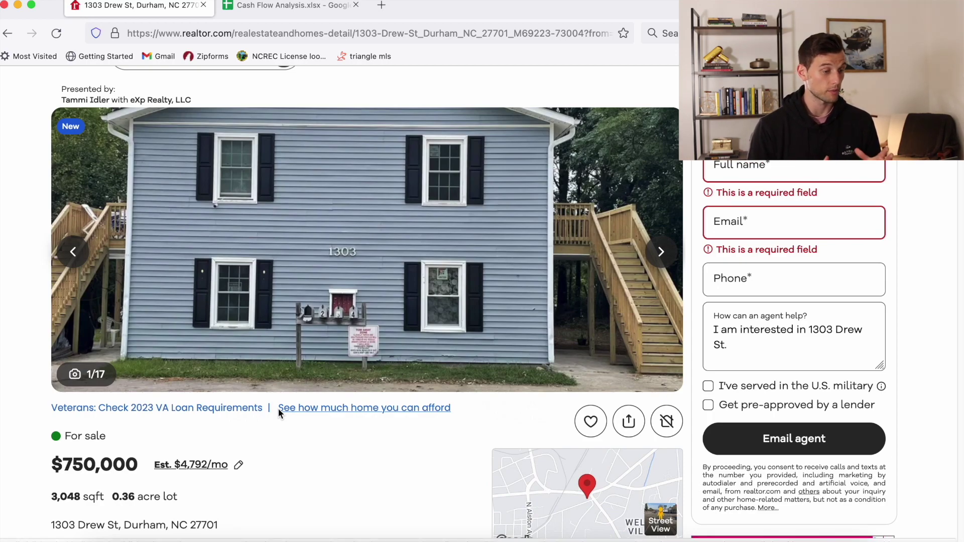
pyautogui.scroll(-10, 368, 380)
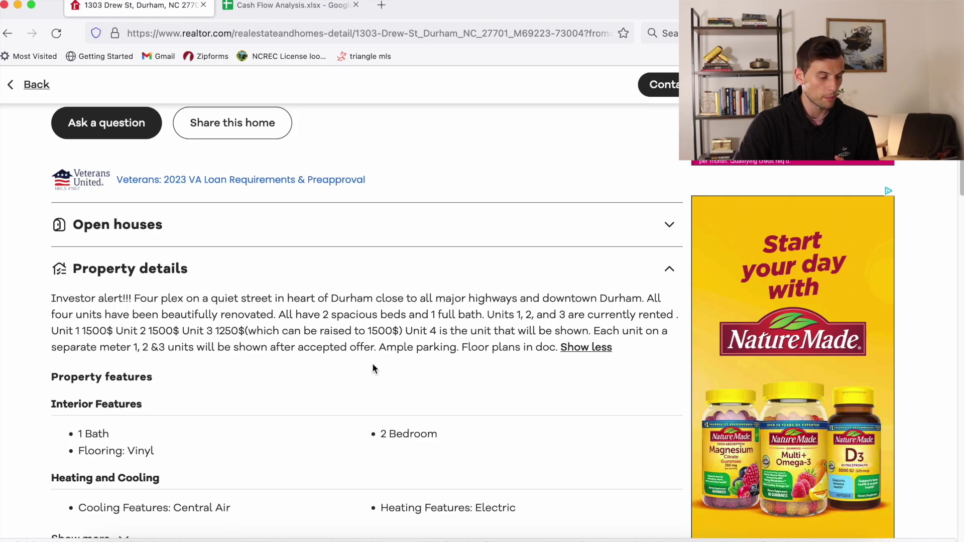
pyautogui.moveTo(315, 316); pyautogui.dragTo(490, 316)
# Step: Clear the highlight, reread the unit rents, and scroll back up to the listing photos
pyautogui.click(511, 316)
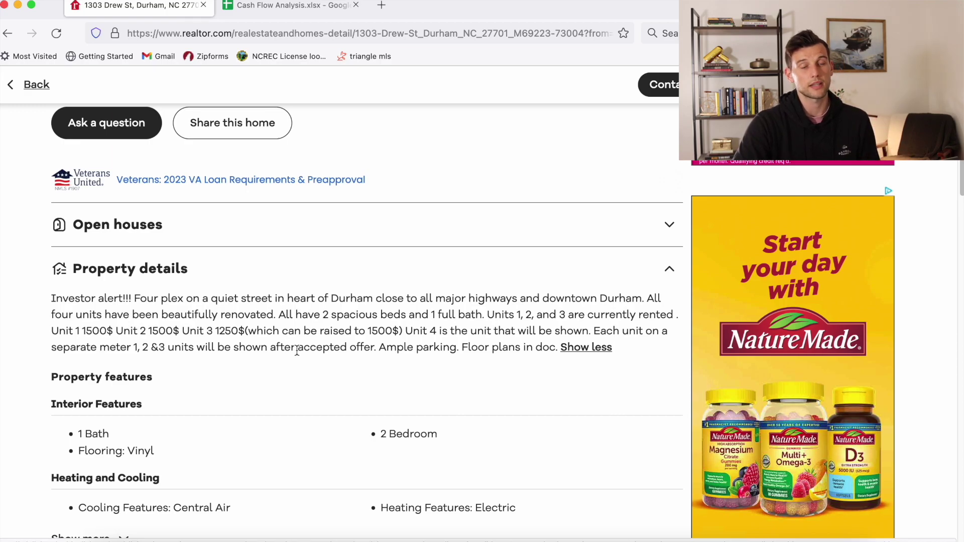
pyautogui.scroll(-1, 347, 348)
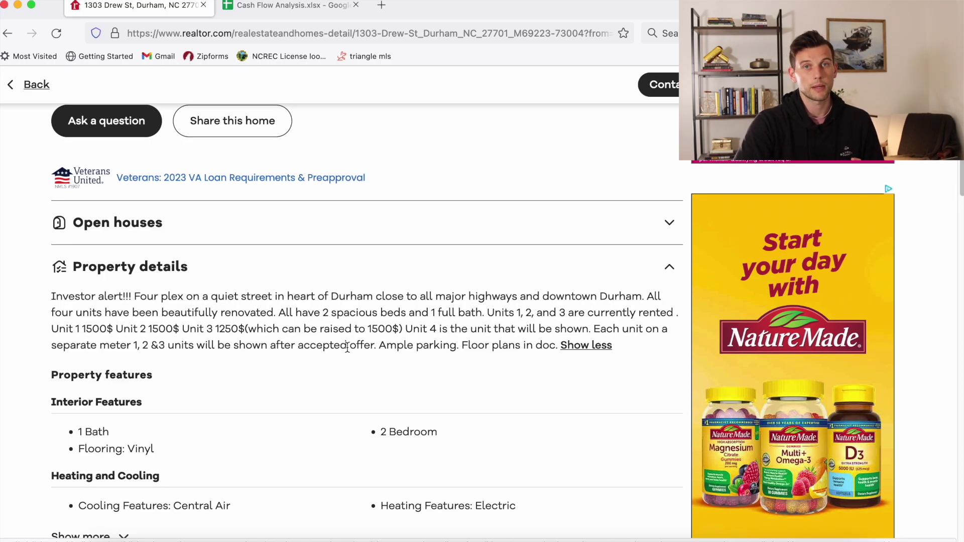
pyautogui.scroll(1, 346, 346)
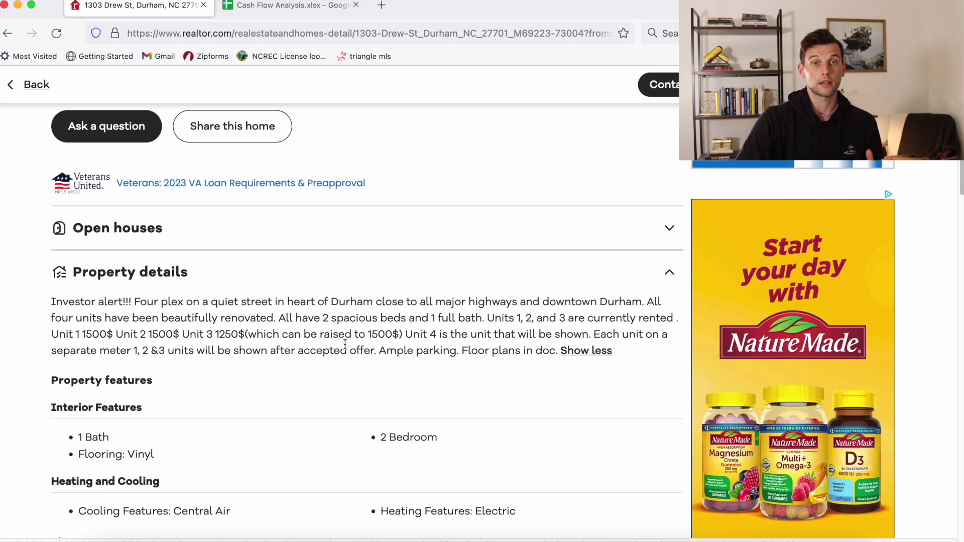
pyautogui.scroll(2, 345, 345)
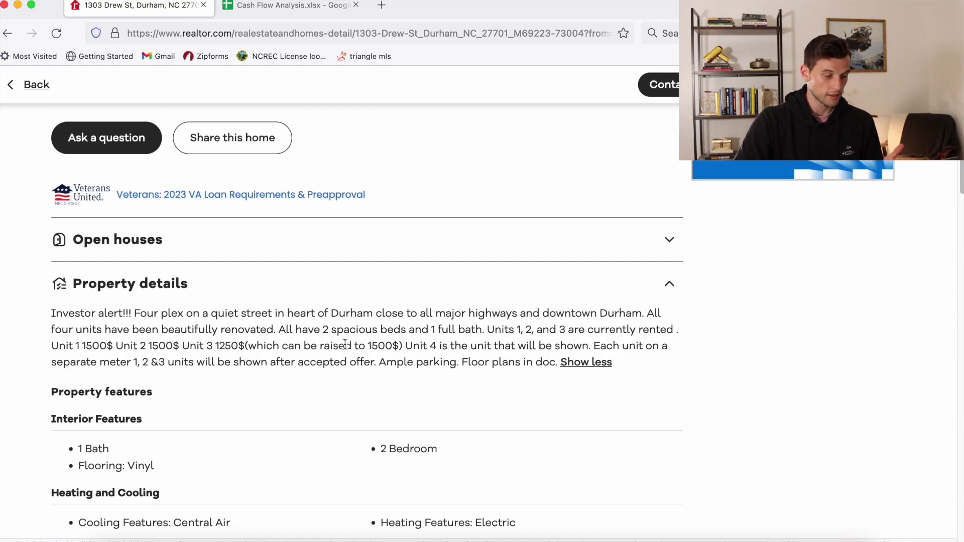
pyautogui.scroll(12, 345, 343)
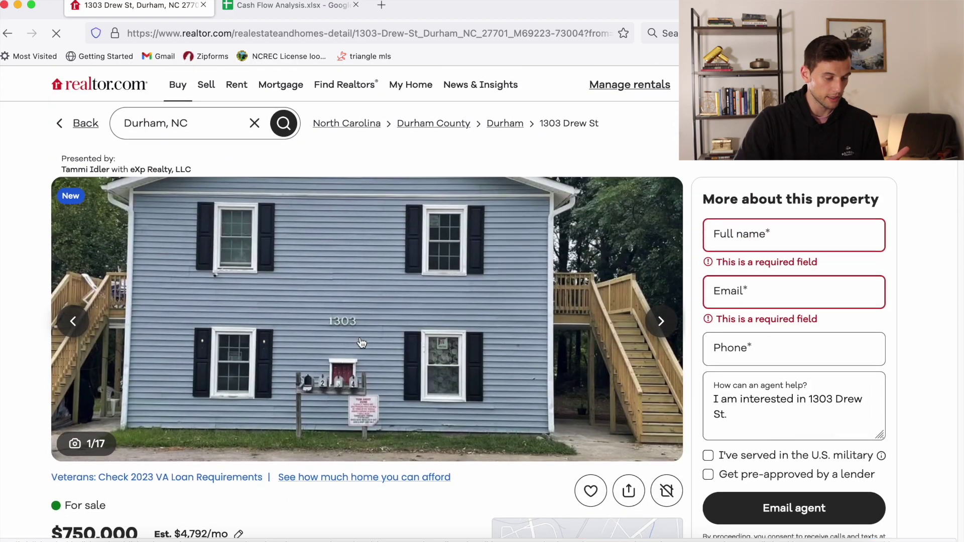
# Step: Advance the gallery to the renovated kitchen photo, image 6 of 17
pyautogui.click(663, 320)
pyautogui.click(664, 320)
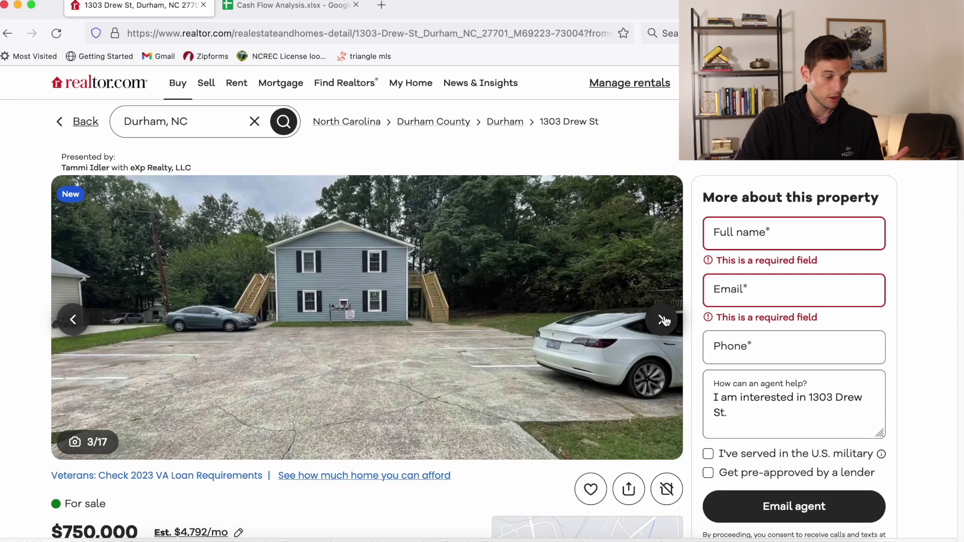
pyautogui.click(663, 320)
pyautogui.click(663, 320)
pyautogui.click(664, 320)
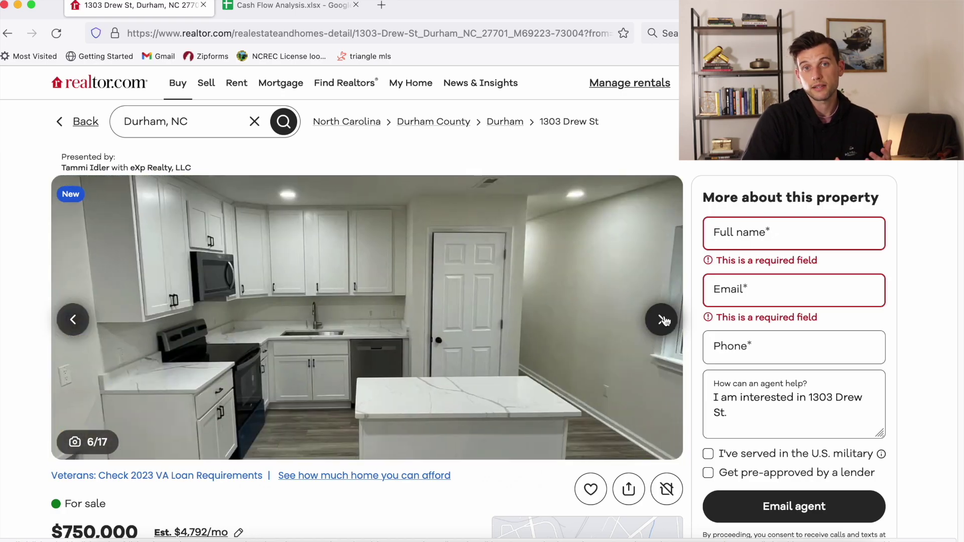
# Step: Scroll down through the listing details and back up again
pyautogui.scroll(-1, 664, 321)
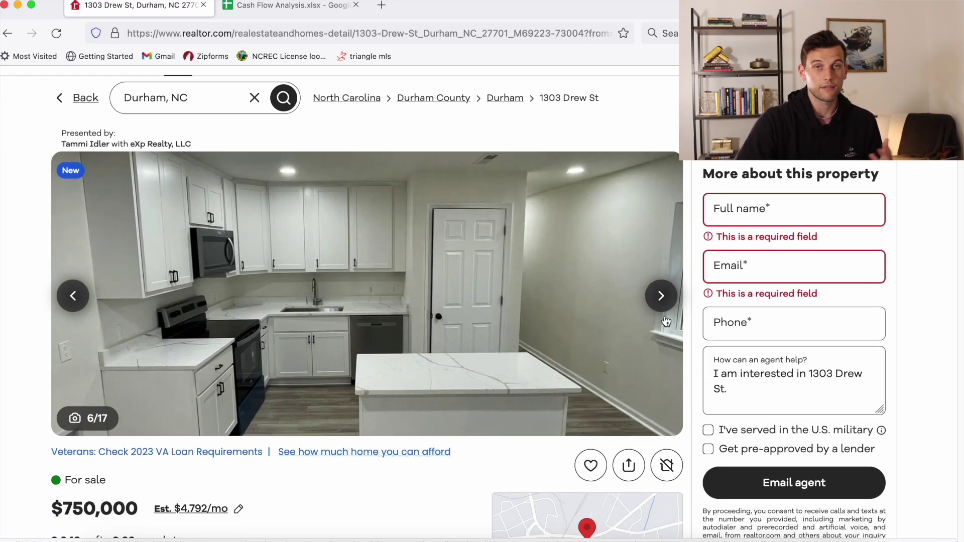
pyautogui.scroll(-10, 357, 196)
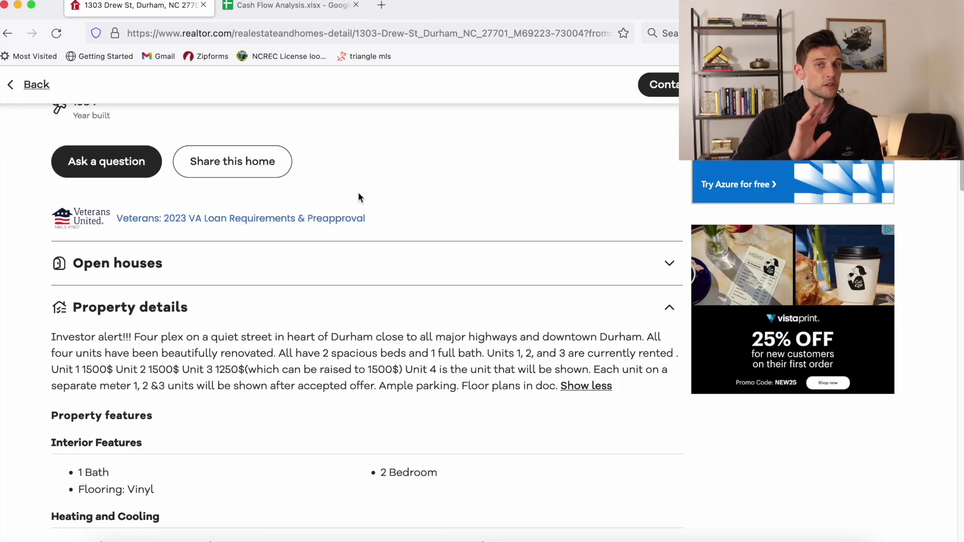
pyautogui.scroll(-1, 359, 197)
pyautogui.scroll(10, 360, 199)
pyautogui.moveTo(329, 106)
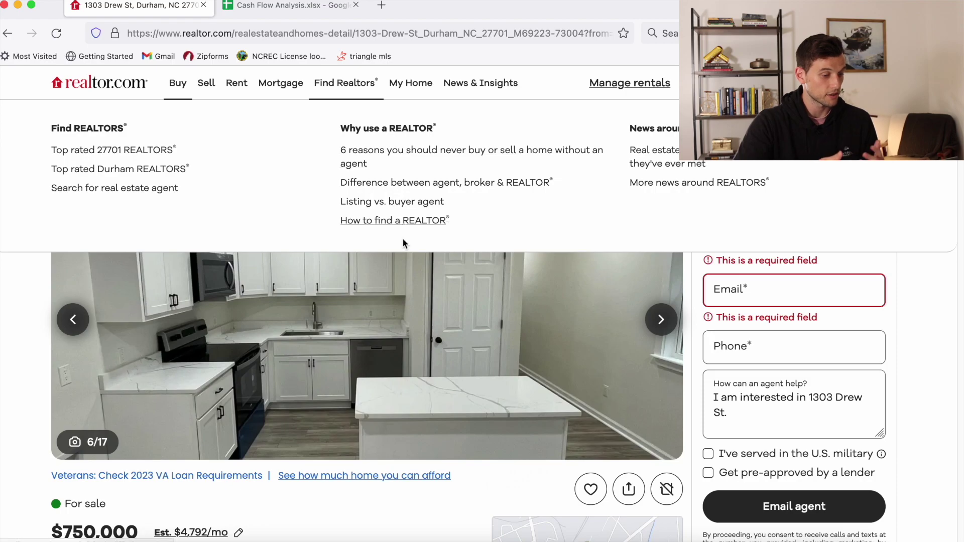
pyautogui.scroll(-1, 428, 330)
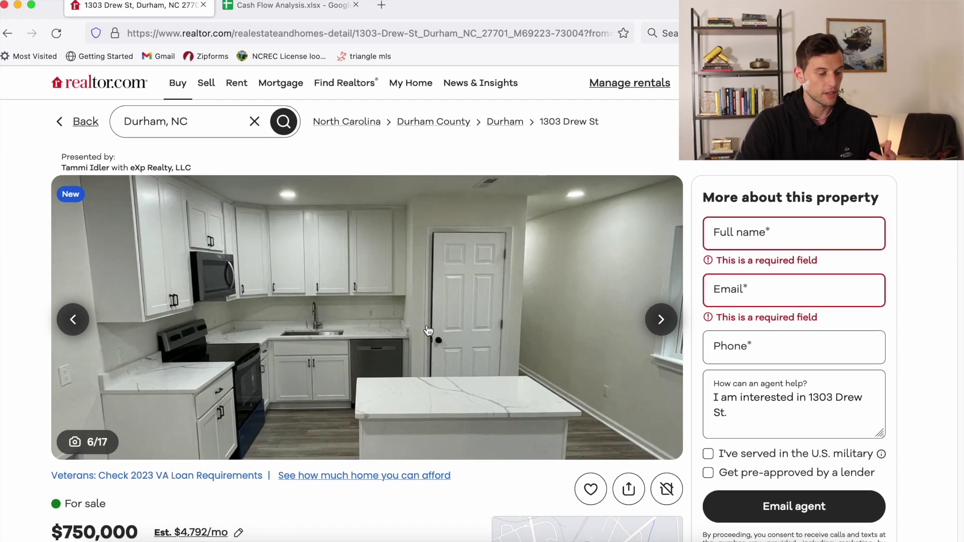
pyautogui.scroll(-1, 428, 330)
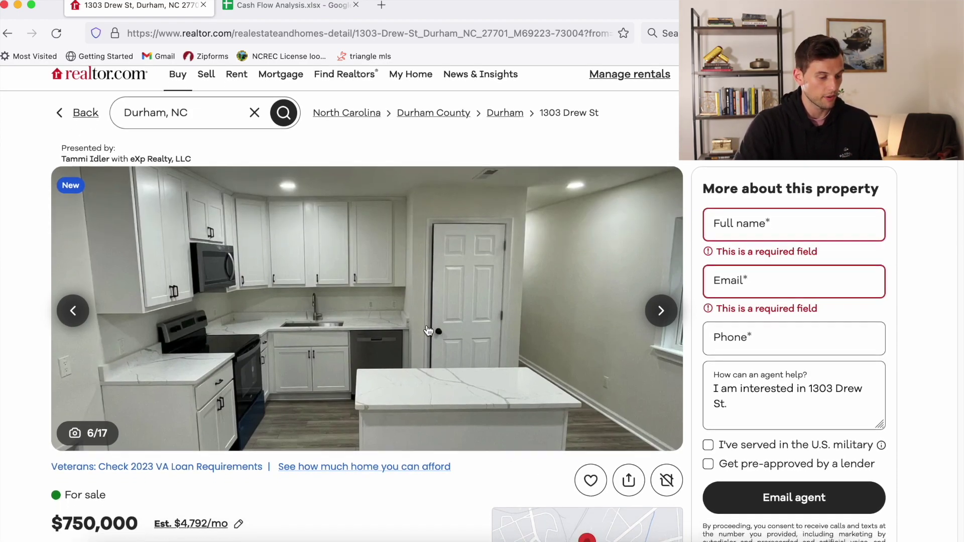
pyautogui.scroll(-1, 428, 330)
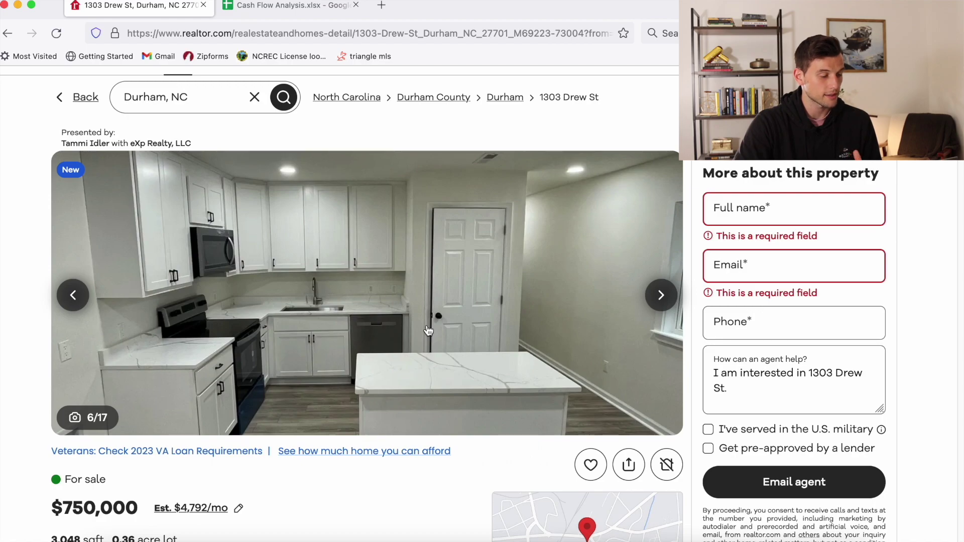
pyautogui.scroll(-3, 429, 330)
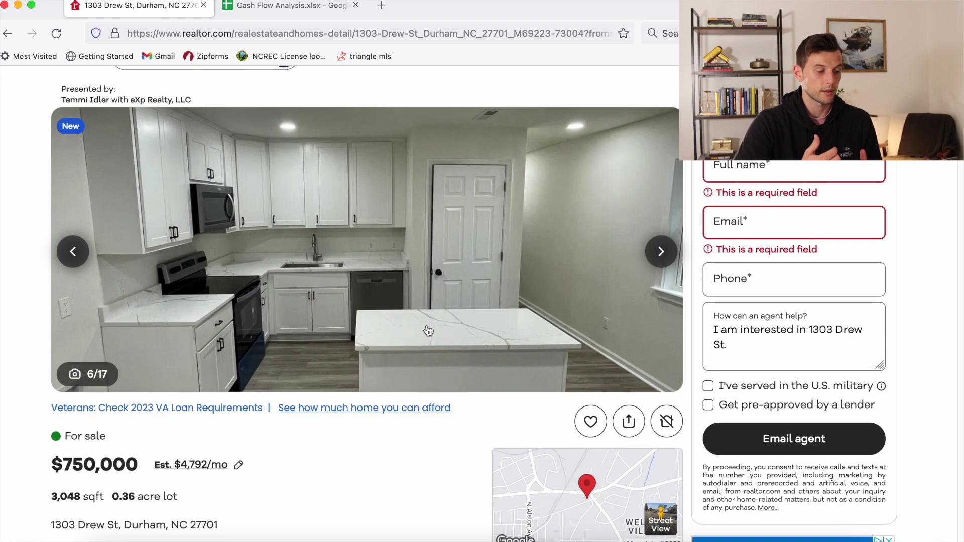
pyautogui.scroll(-2, 428, 330)
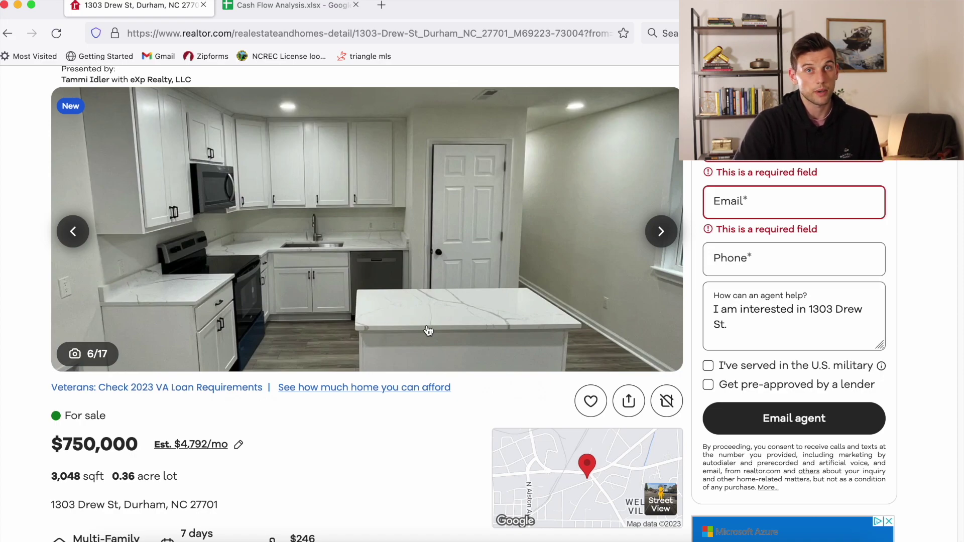
pyautogui.scroll(-1, 428, 330)
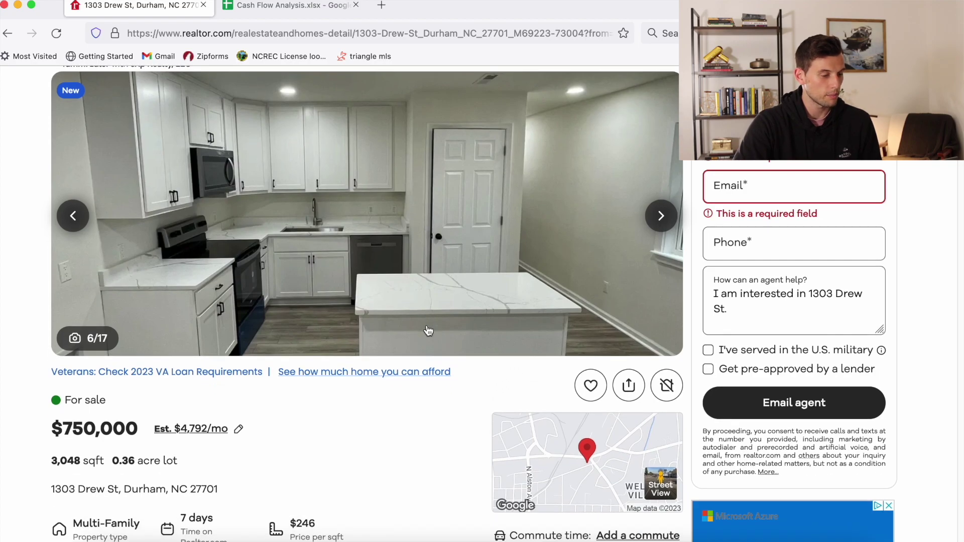
pyautogui.scroll(-1, 428, 330)
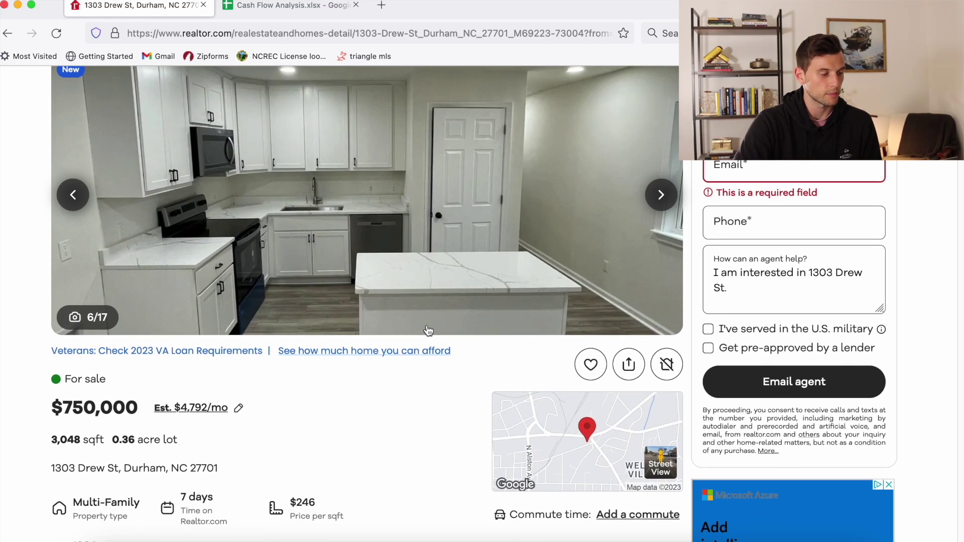
pyautogui.scroll(5, 428, 330)
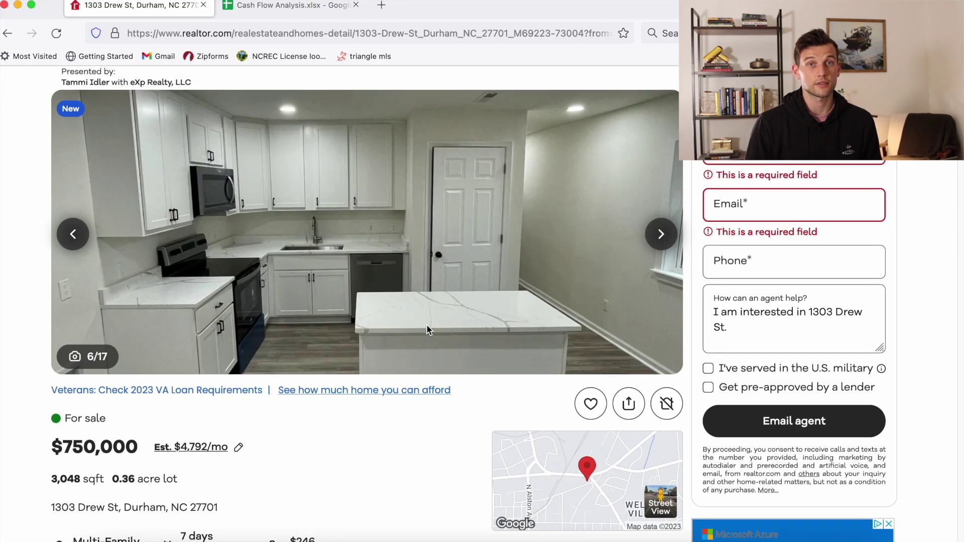
pyautogui.scroll(1, 429, 331)
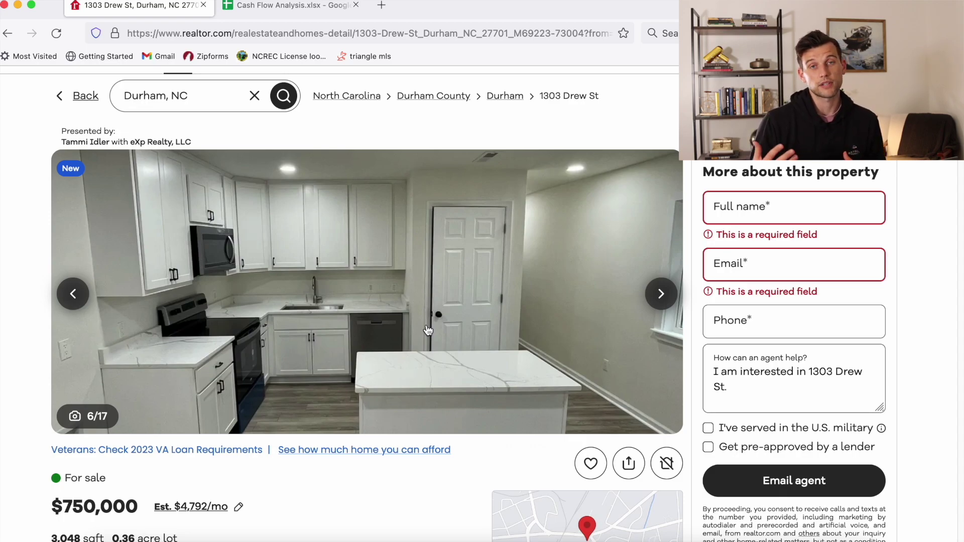
# Step: Switch to the Cash Flow Analysis.xlsx spreadsheet tab
pyautogui.scroll(1, 428, 330)
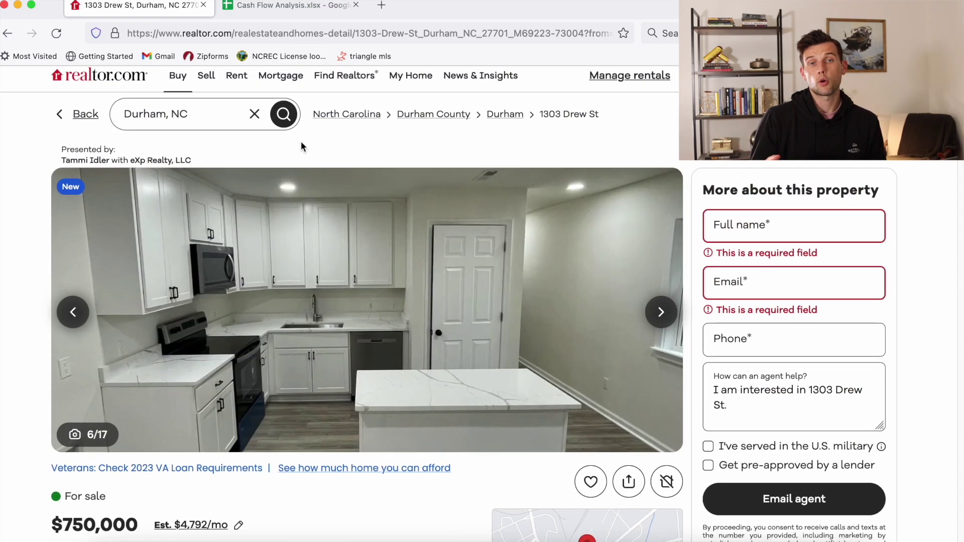
pyautogui.click(245, 9)
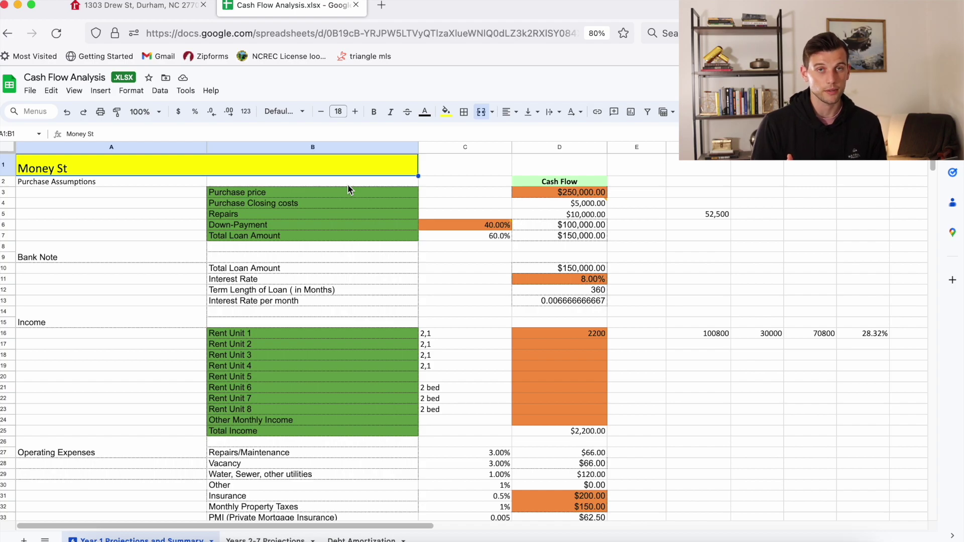
pyautogui.click(577, 196)
# Step: Enter 750,000 purchase price, 7500 closing costs and 25,000 repairs in D3–D5
pyautogui.write('75')
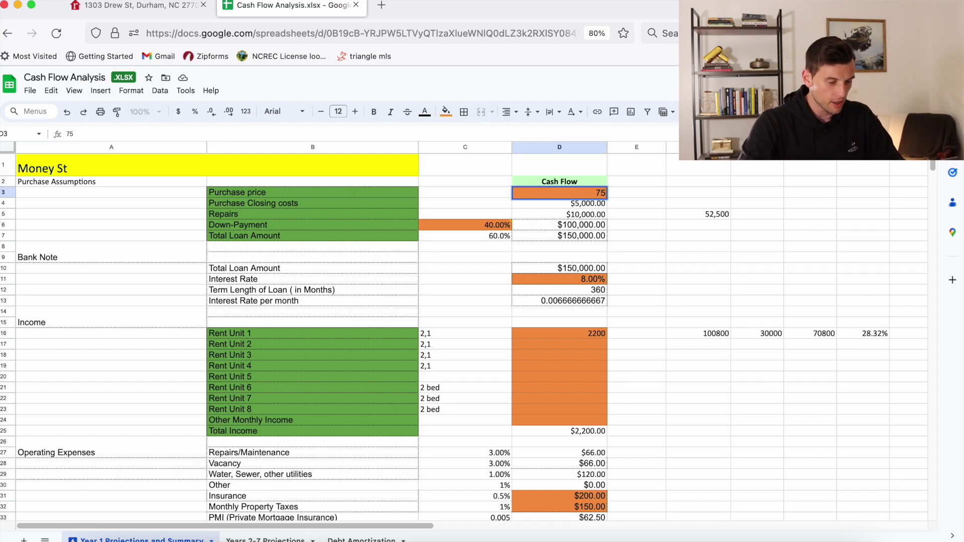
pyautogui.write('0,000000')
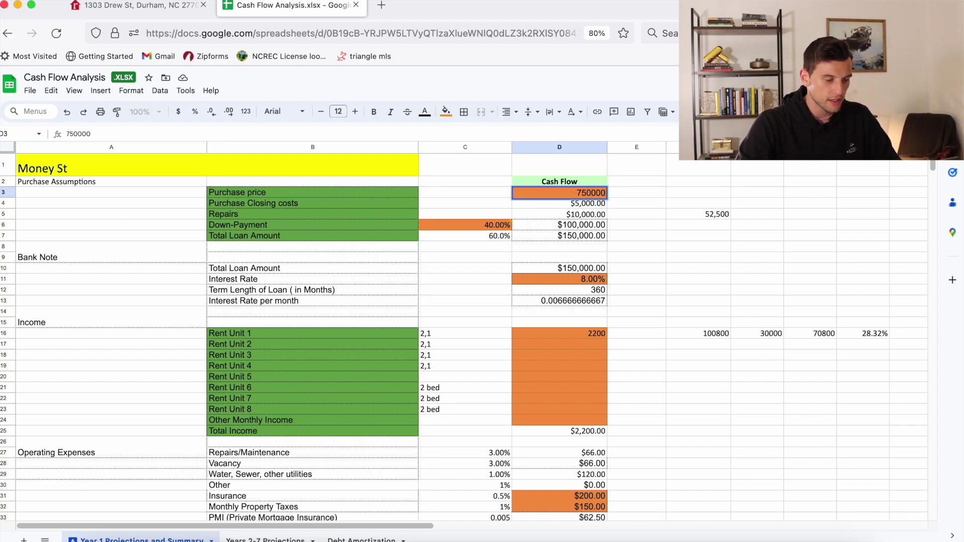
pyautogui.press('Return')
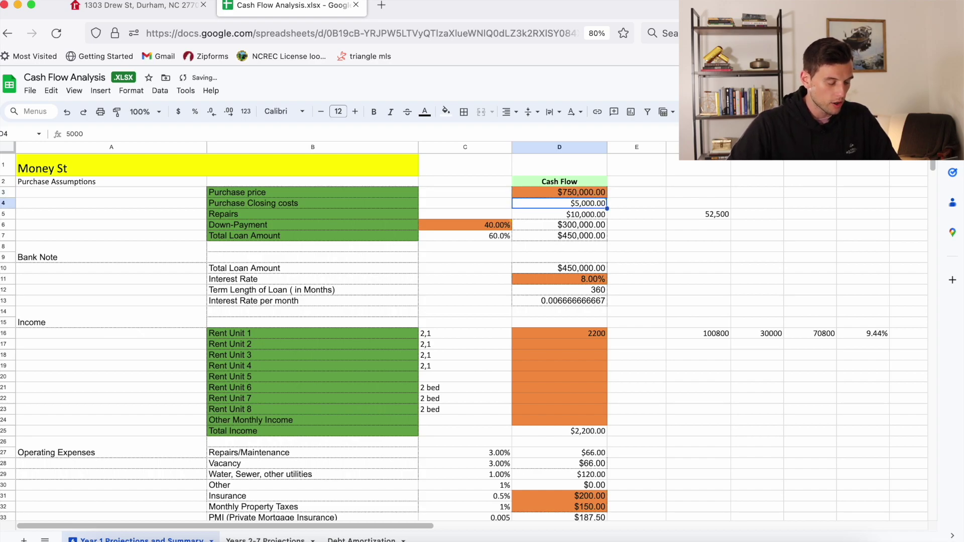
pyautogui.write('7500')
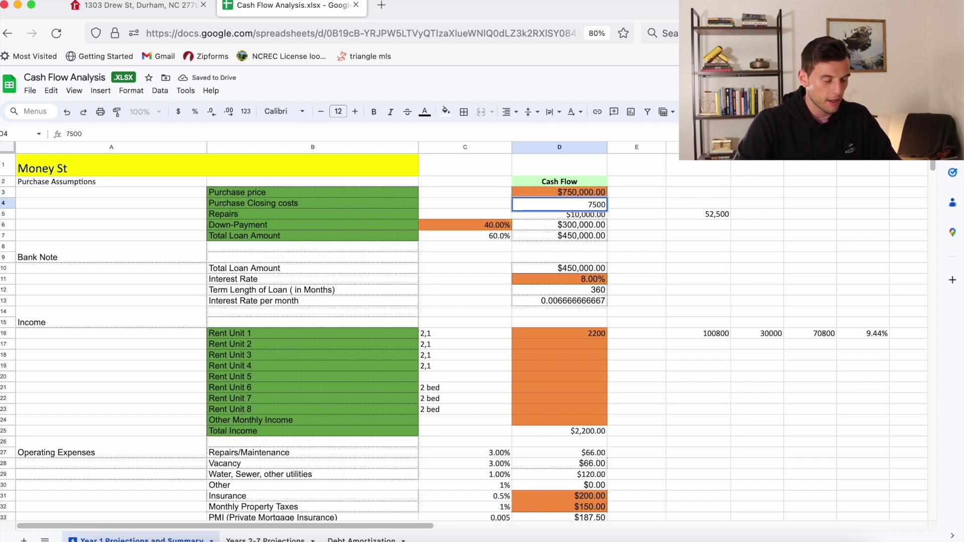
pyautogui.press('Return')
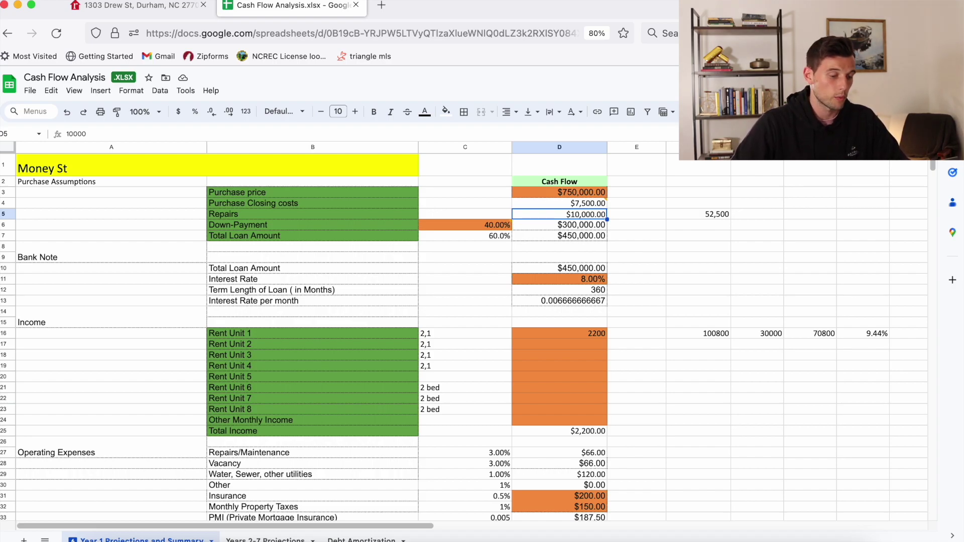
pyautogui.write('2')
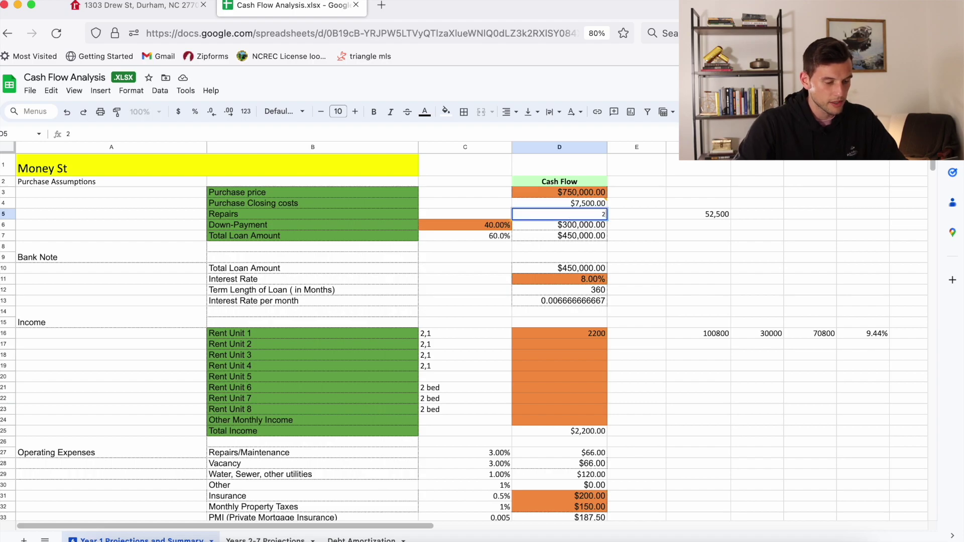
pyautogui.write('5,000')
pyautogui.press('Return')
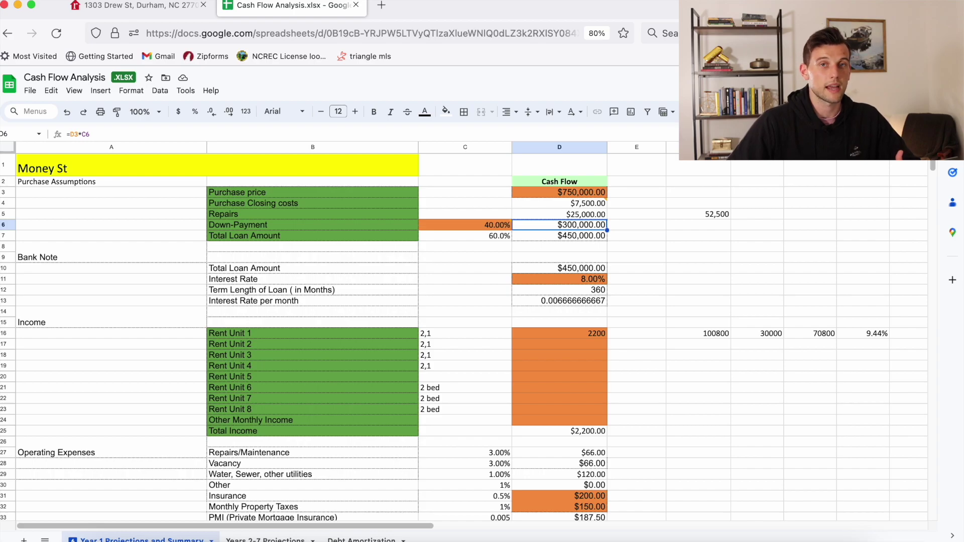
pyautogui.click(465, 224)
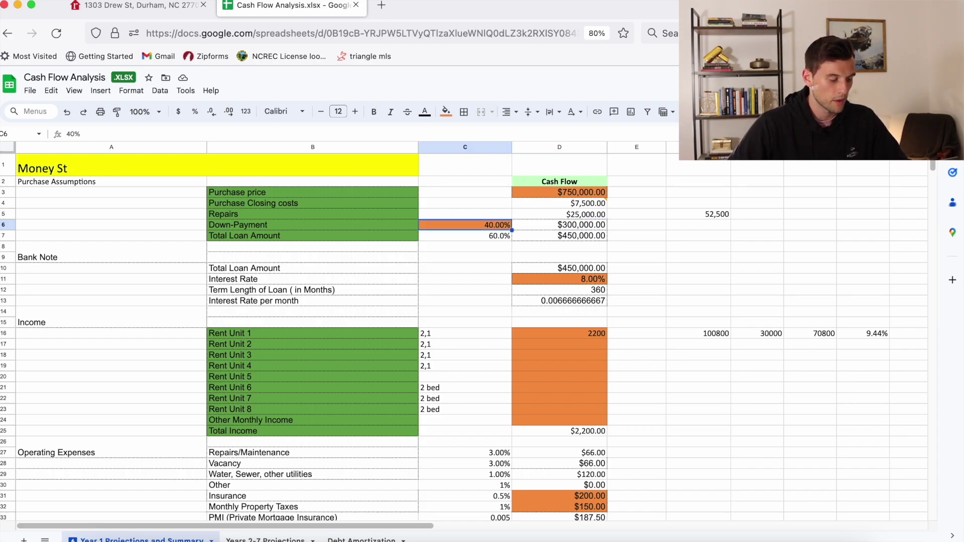
# Step: Enter 5 as the down payment in C6 and 7.75 as the interest rate in D11
pyautogui.write('5')
pyautogui.press('Return')
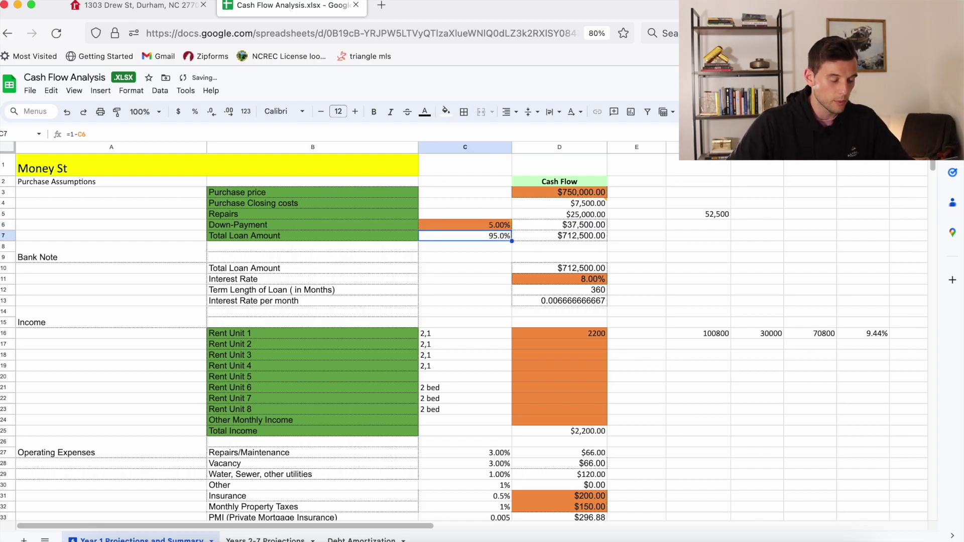
pyautogui.scroll(-1, 634, 258)
pyautogui.click(590, 257)
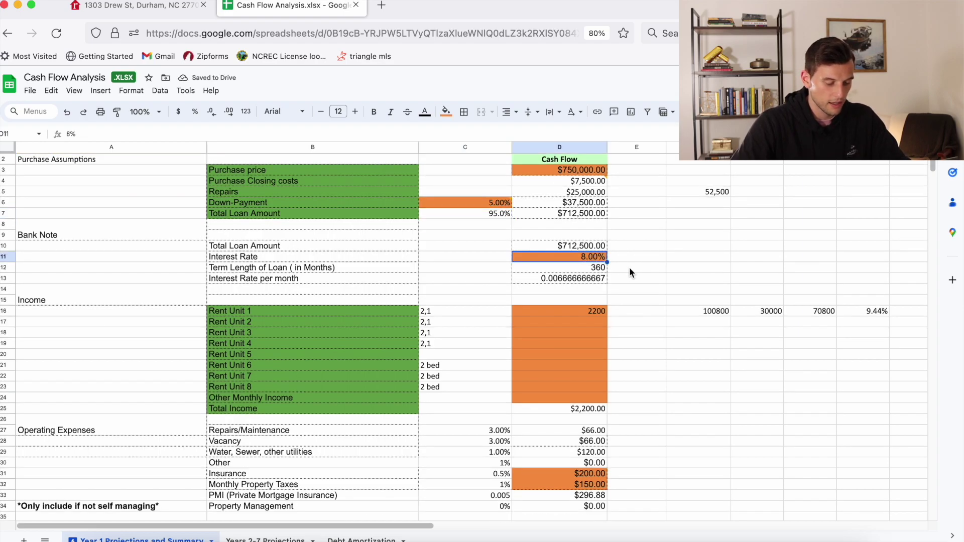
pyautogui.write('7.7')
pyautogui.write('5')
pyautogui.press('Return')
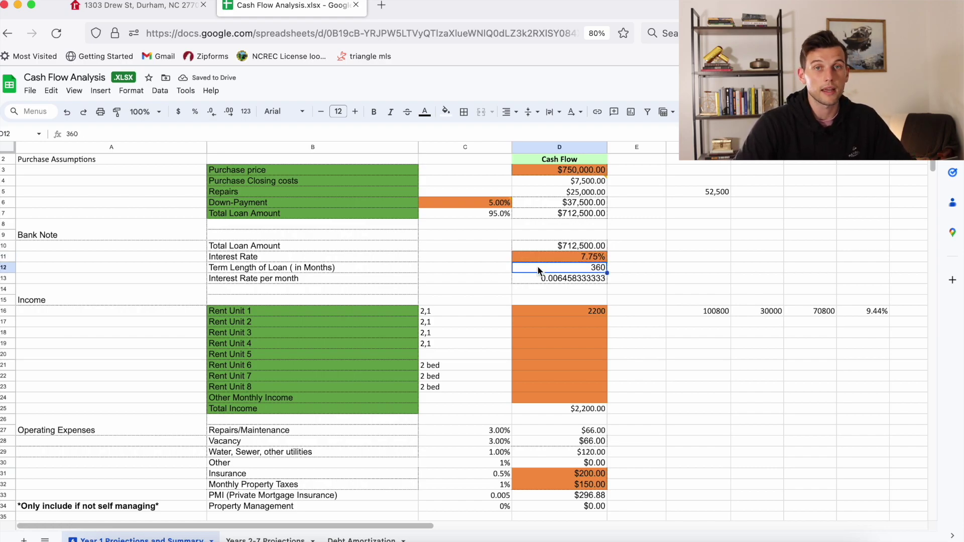
pyautogui.scroll(-1, 538, 267)
# Step: Enter rents of 1500, 1500 and 1250 for Rent Units 1–3 starting at D16
pyautogui.click(565, 289)
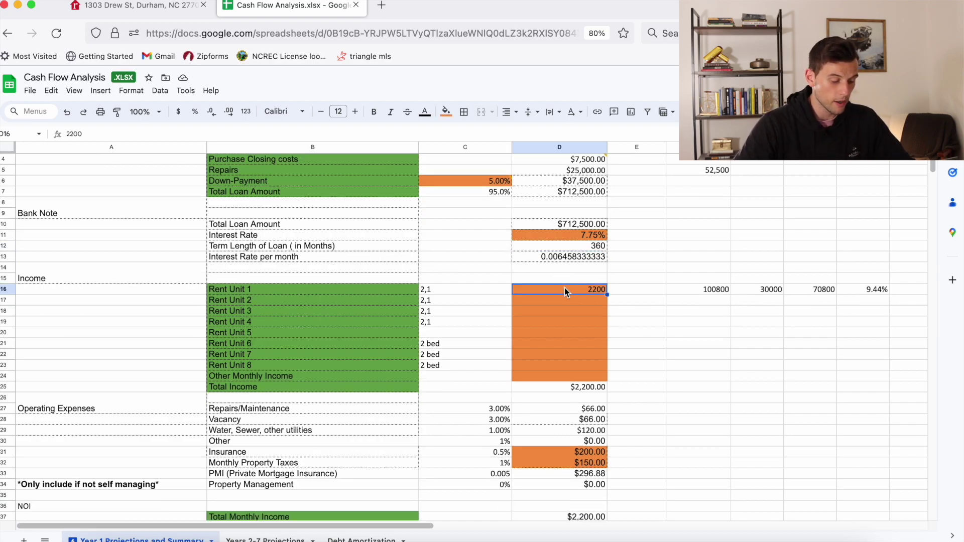
pyautogui.write('1500')
pyautogui.press('Return')
pyautogui.write('1500')
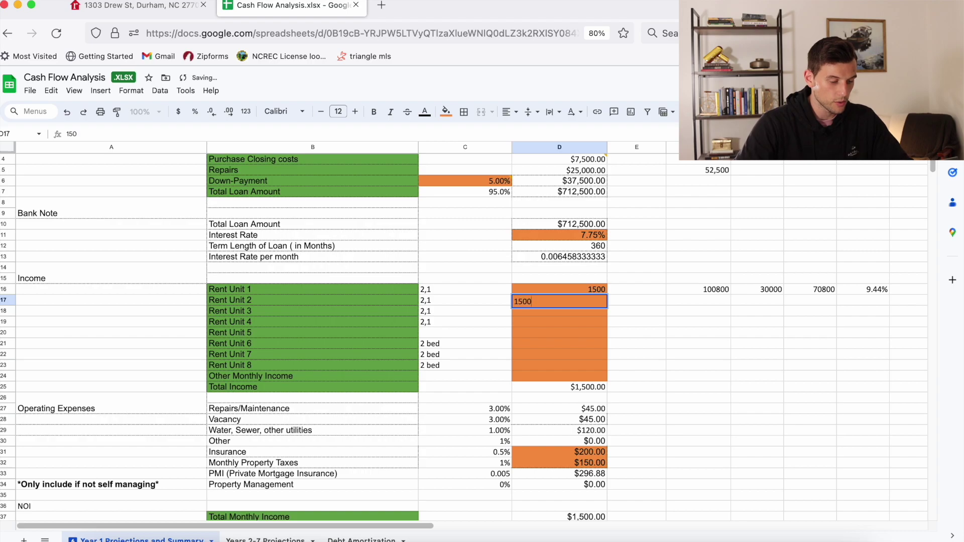
pyautogui.press('Return')
pyautogui.write('1250')
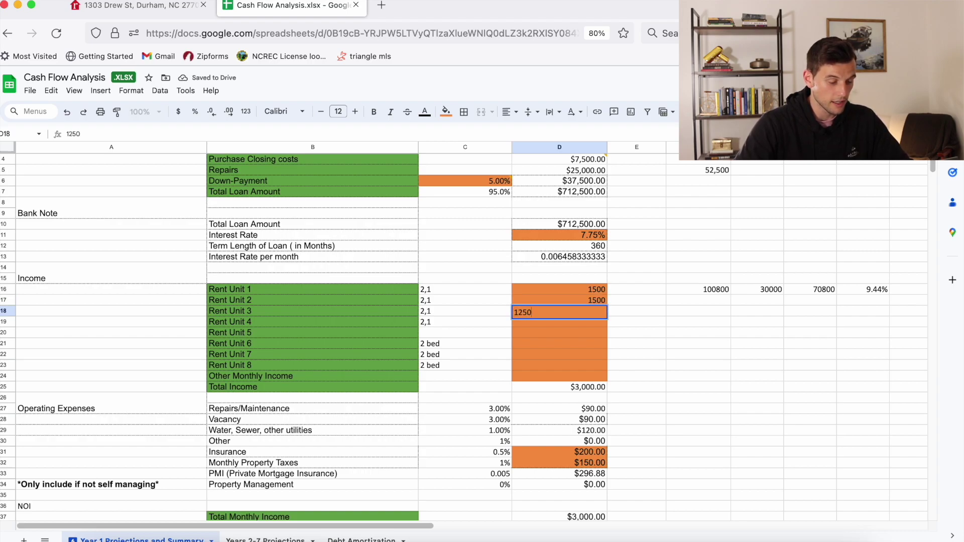
pyautogui.press('Return')
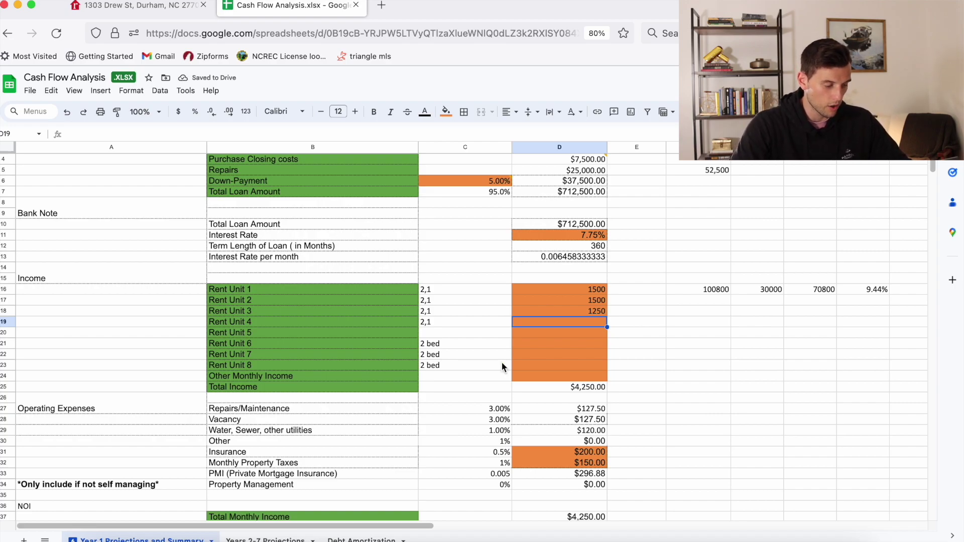
pyautogui.scroll(-5, 506, 374)
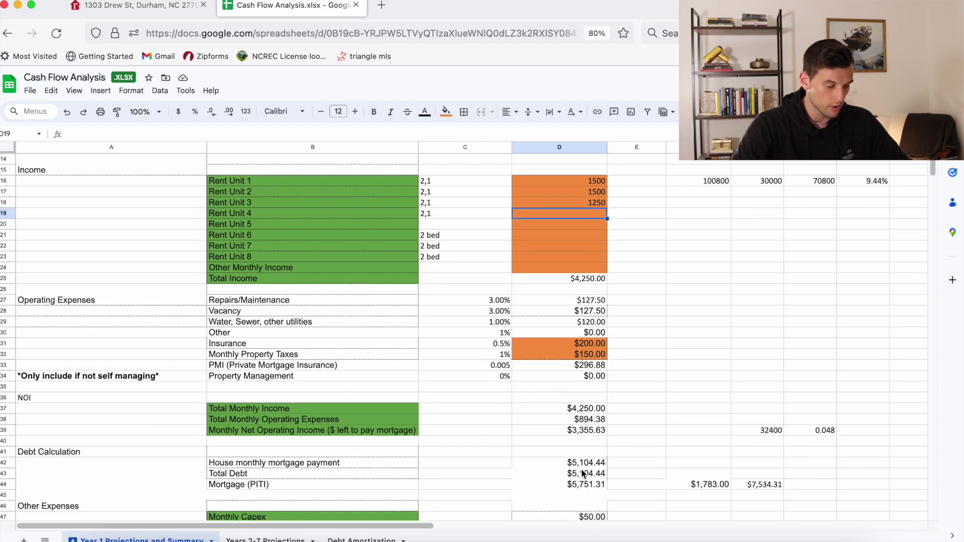
# Step: Inspect the Mortgage (PITI) and PMI formulas before editing the expenses
pyautogui.click(578, 483)
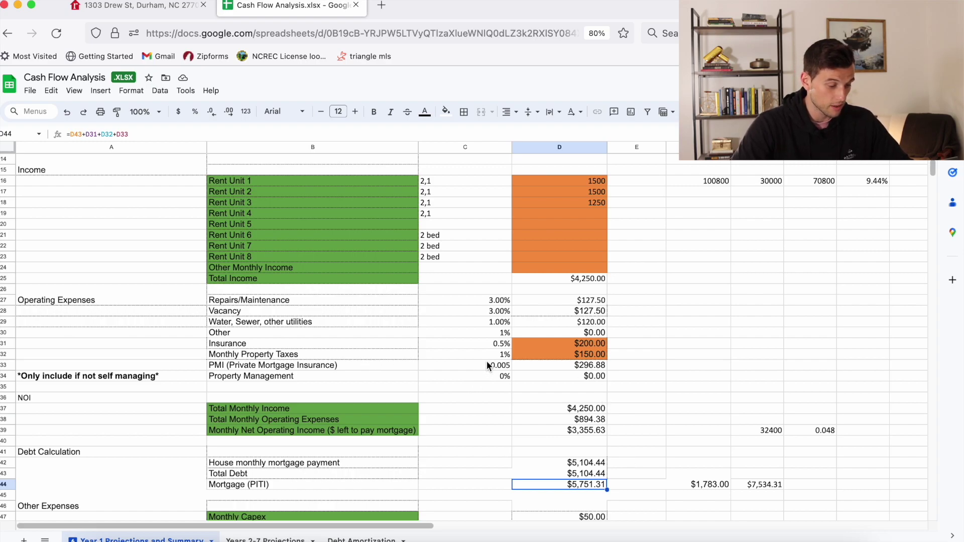
pyautogui.click(556, 370)
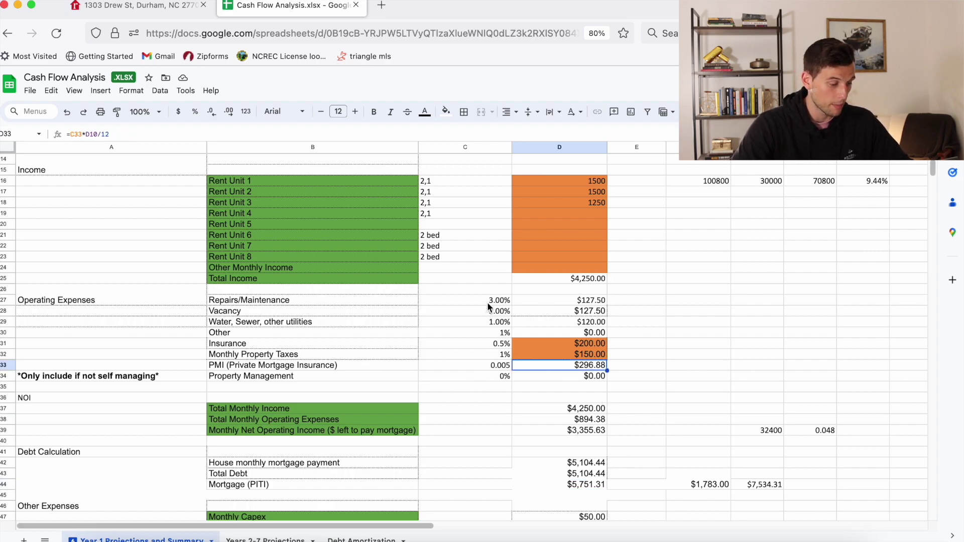
pyautogui.click(566, 351)
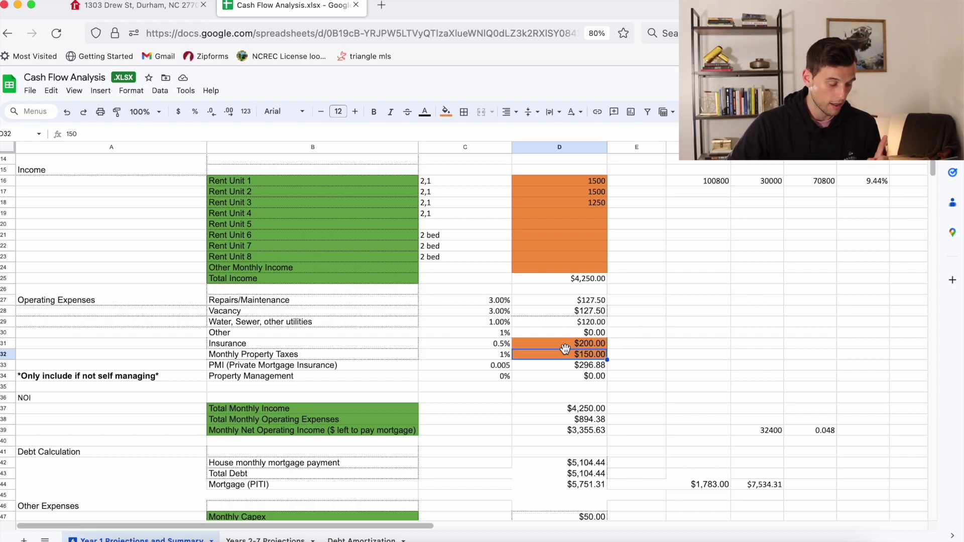
pyautogui.press('Up')
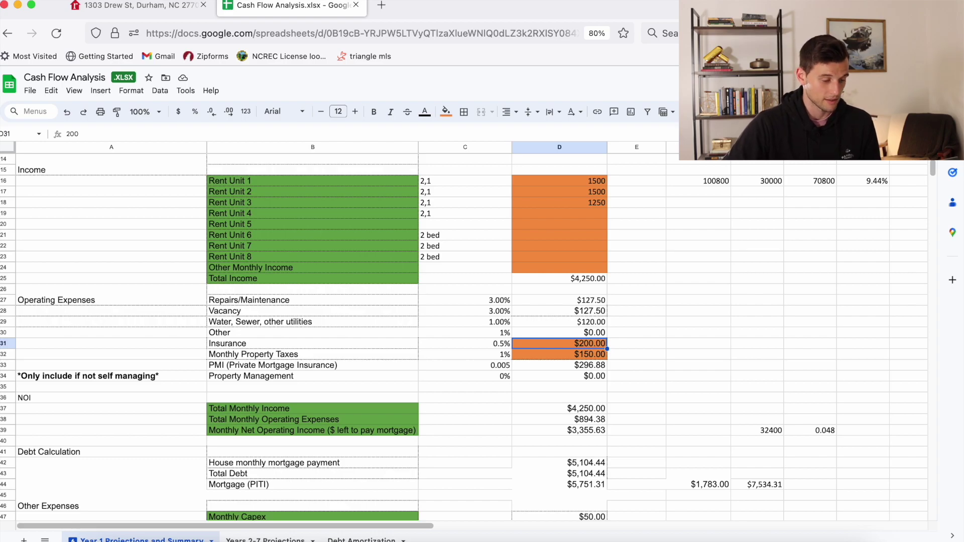
pyautogui.hotkey('shift', 'Left')
pyautogui.hotkey('shift', 'Left')
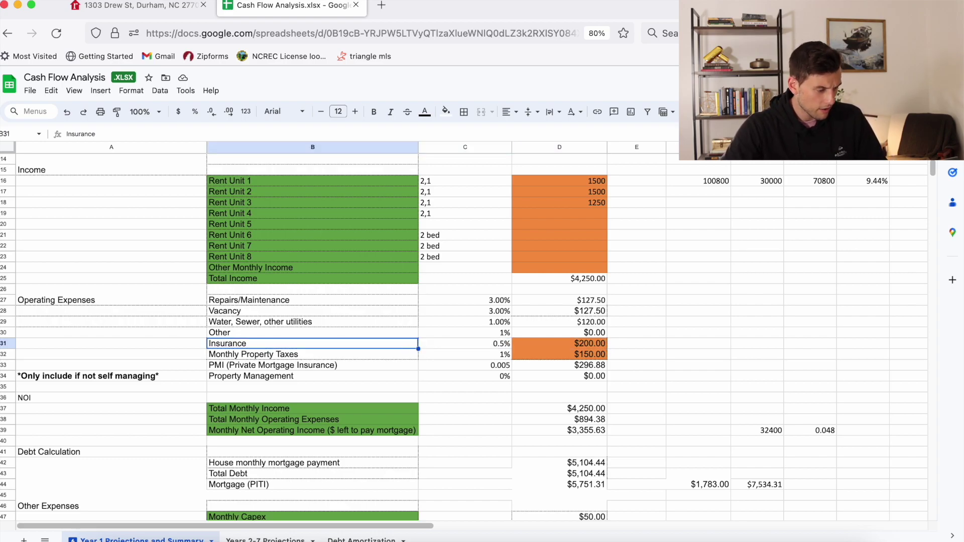
pyautogui.hotkey('shift', 'Right')
pyautogui.hotkey('shift', 'Right')
# Step: Set insurance to $150 and property taxes to $200, correcting a mistyped 2000
pyautogui.write('150')
pyautogui.press('Return')
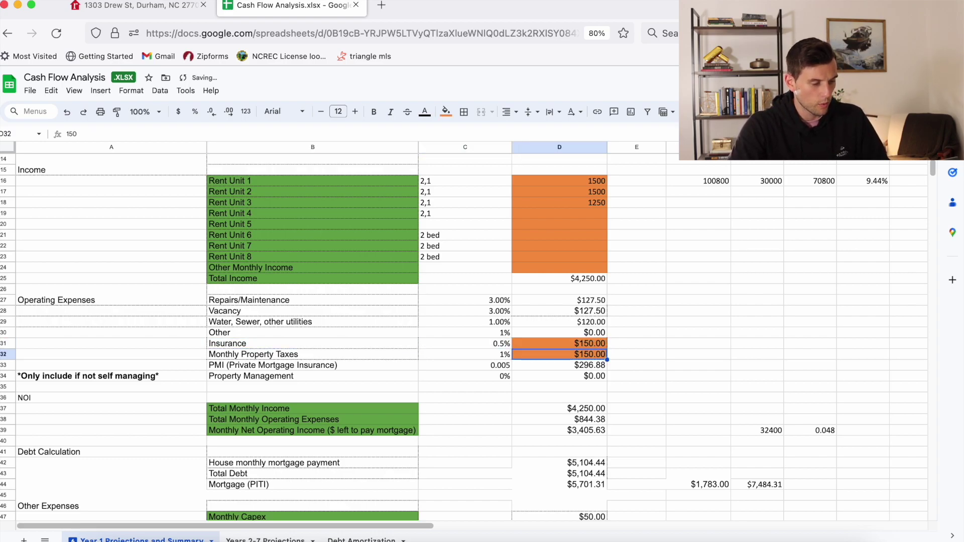
pyautogui.write('2000')
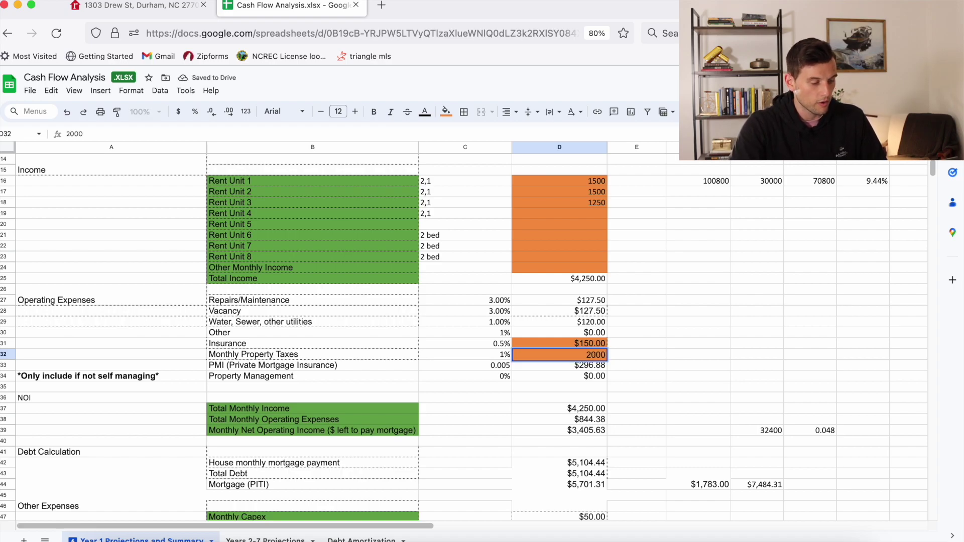
pyautogui.press('Return')
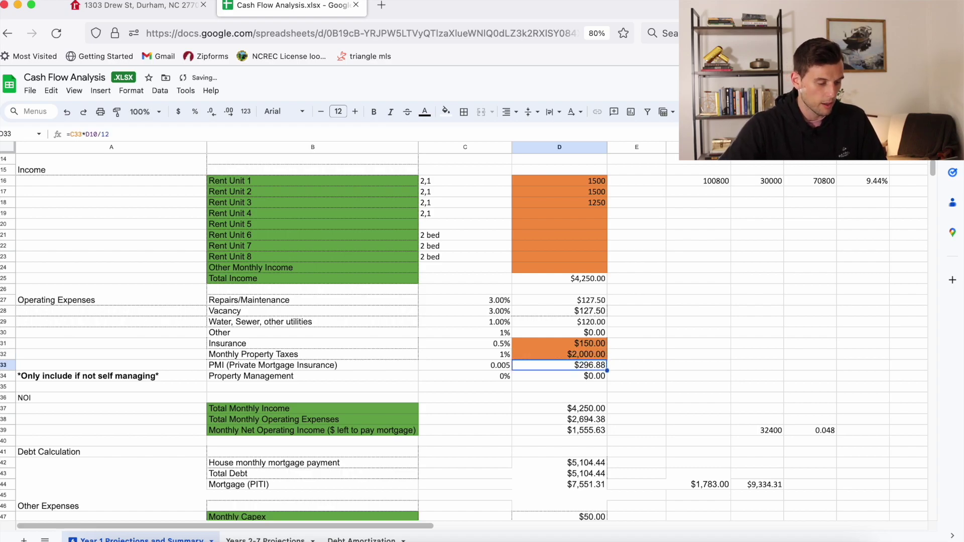
pyautogui.press('Up')
pyautogui.write('200')
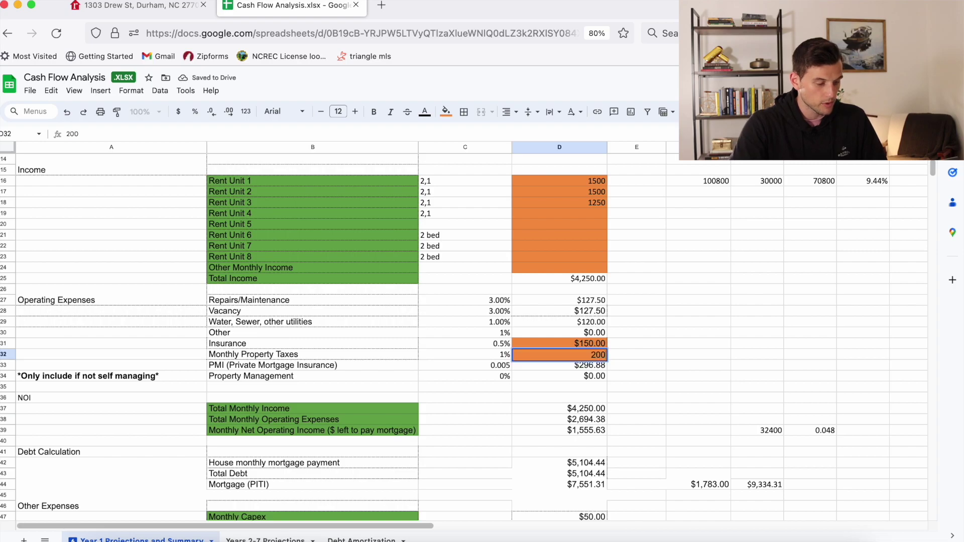
pyautogui.press('Return')
pyautogui.scroll(-5, 585, 407)
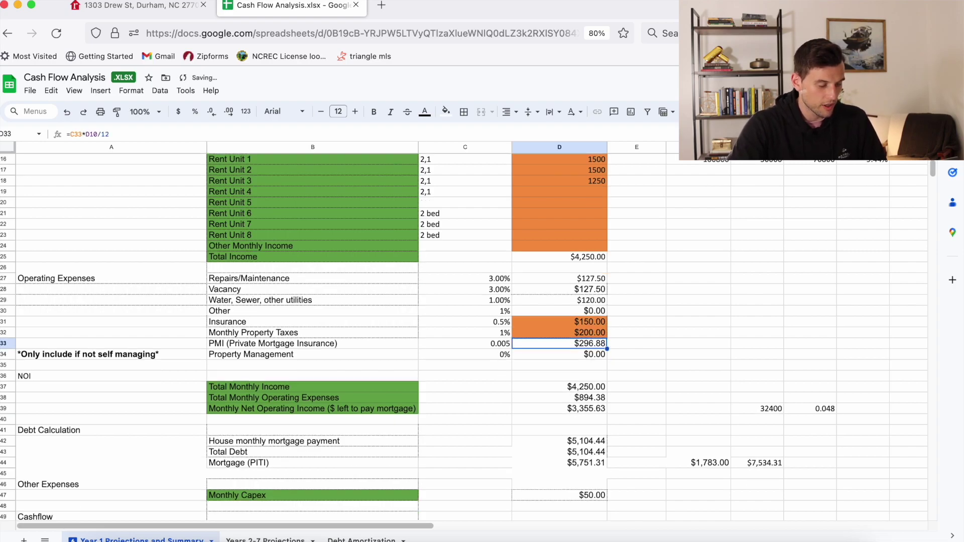
pyautogui.click(585, 407)
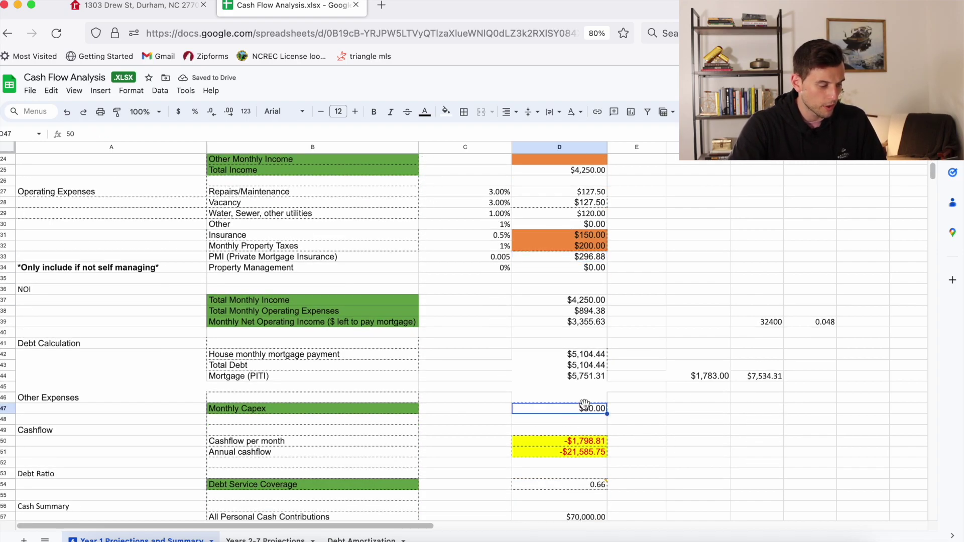
pyautogui.scroll(3, 640, 442)
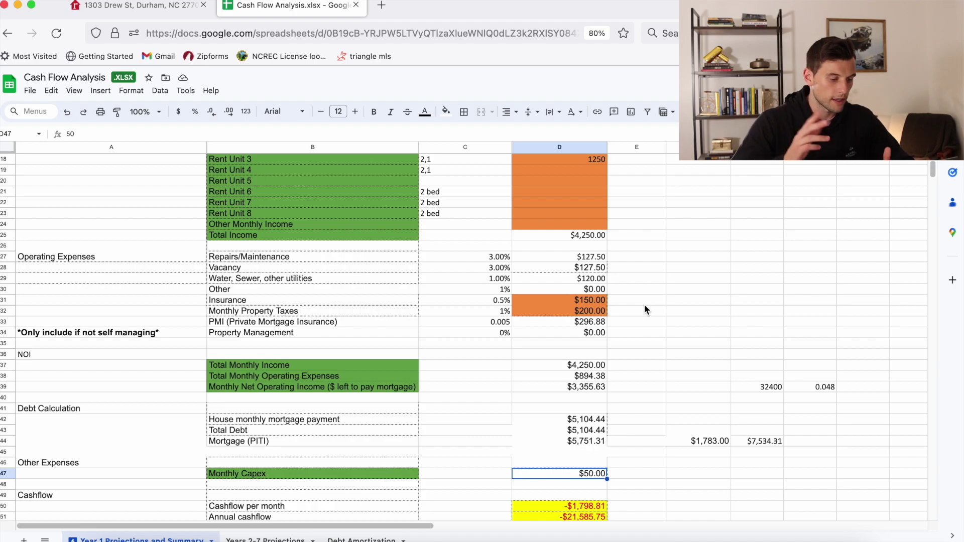
pyautogui.scroll(-5, 645, 310)
pyautogui.scroll(7, 645, 309)
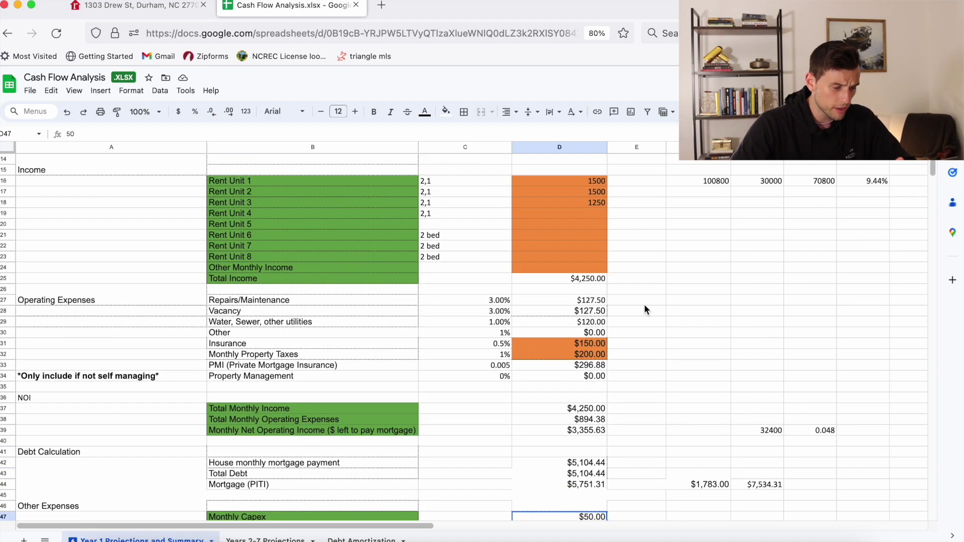
pyautogui.scroll(-1, 598, 283)
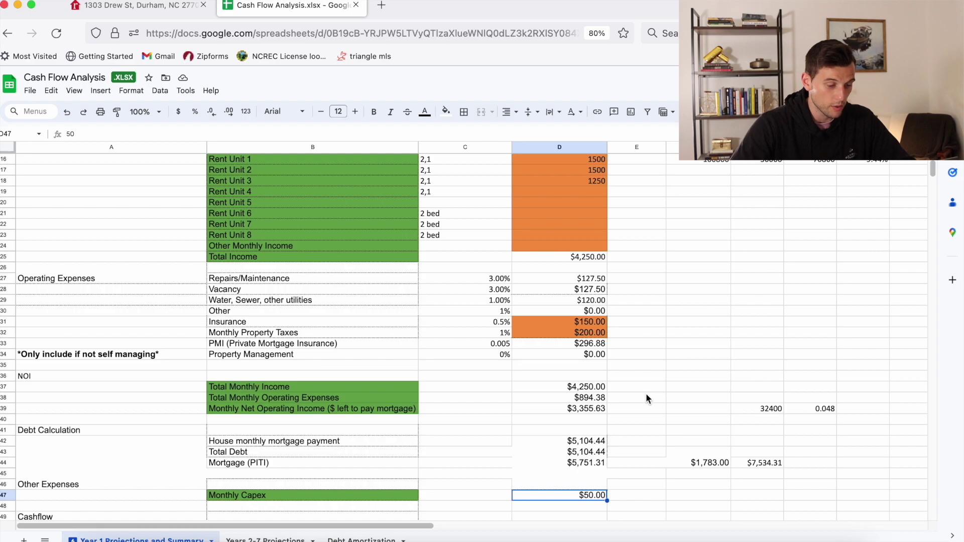
pyautogui.scroll(2, 647, 396)
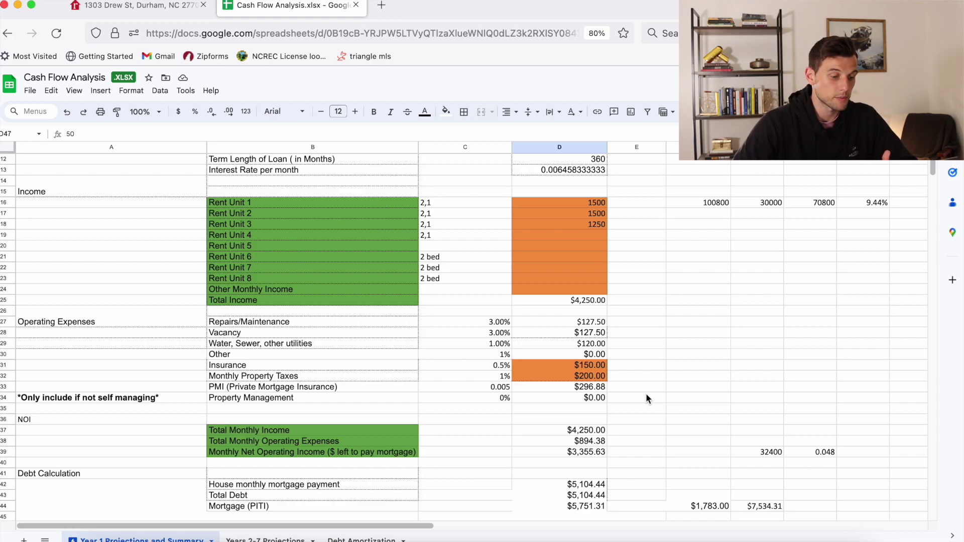
pyautogui.scroll(4, 646, 397)
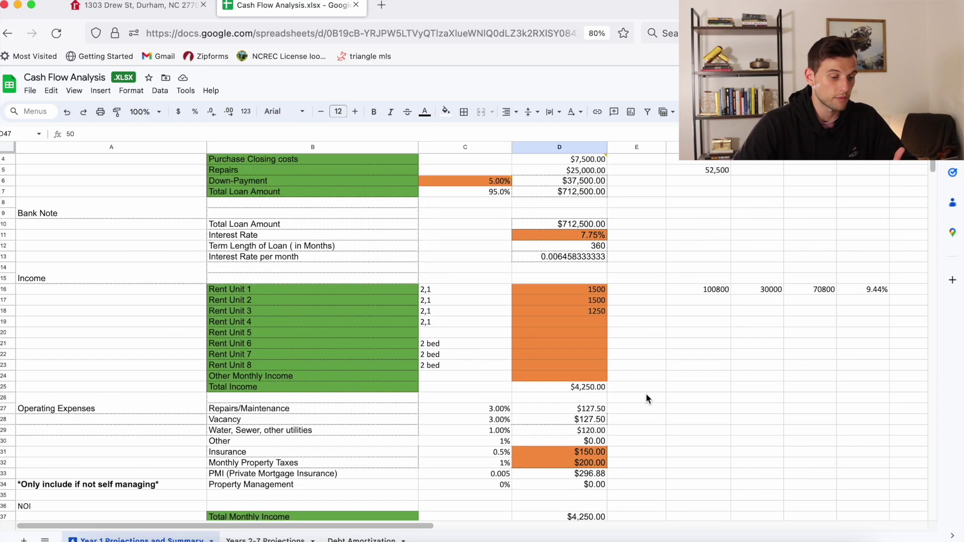
# Step: Enter 1500 as the rent for Rent Unit 3 (D18) and Rent Unit 4 (D19)
pyautogui.click(597, 311)
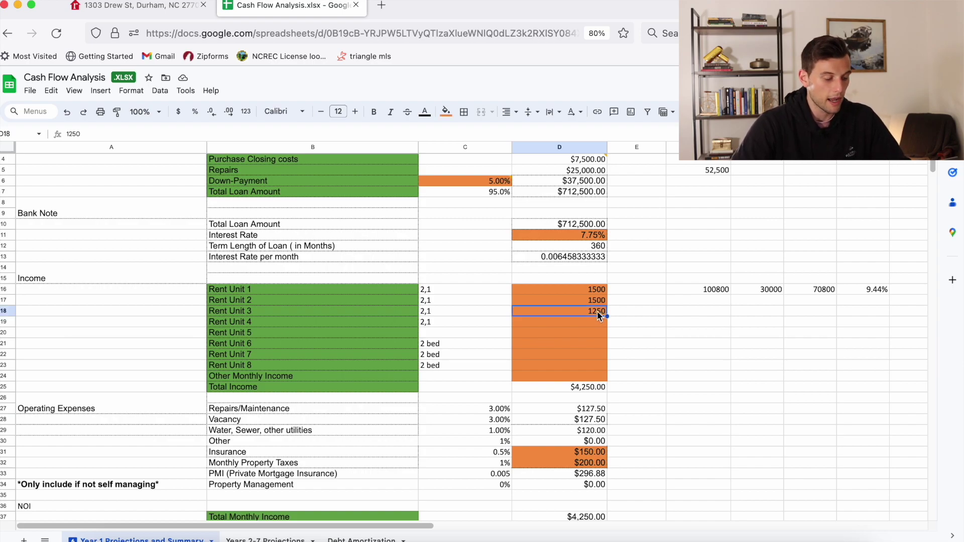
pyautogui.write('1500')
pyautogui.press('Return')
pyautogui.scroll(-7, 467, 342)
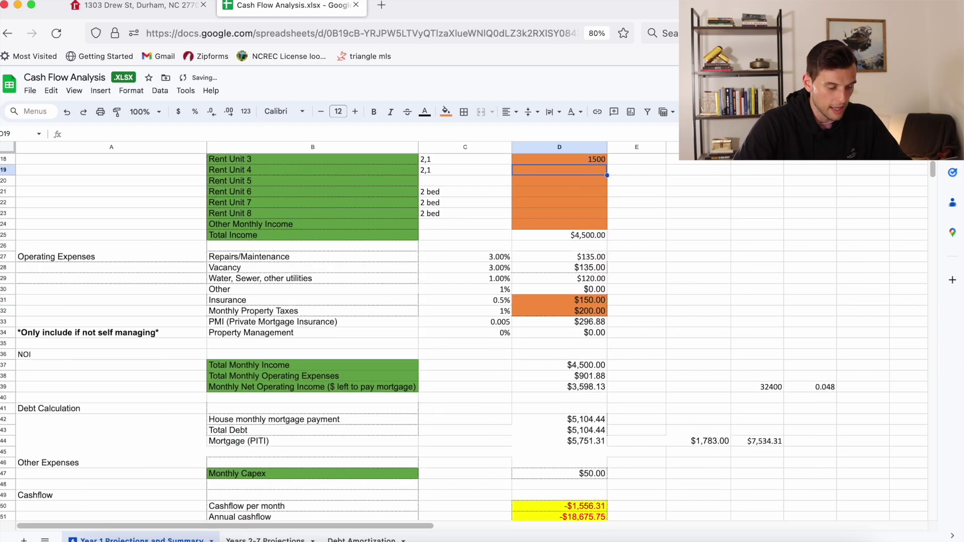
pyautogui.scroll(-3, 467, 341)
pyautogui.scroll(2, 467, 342)
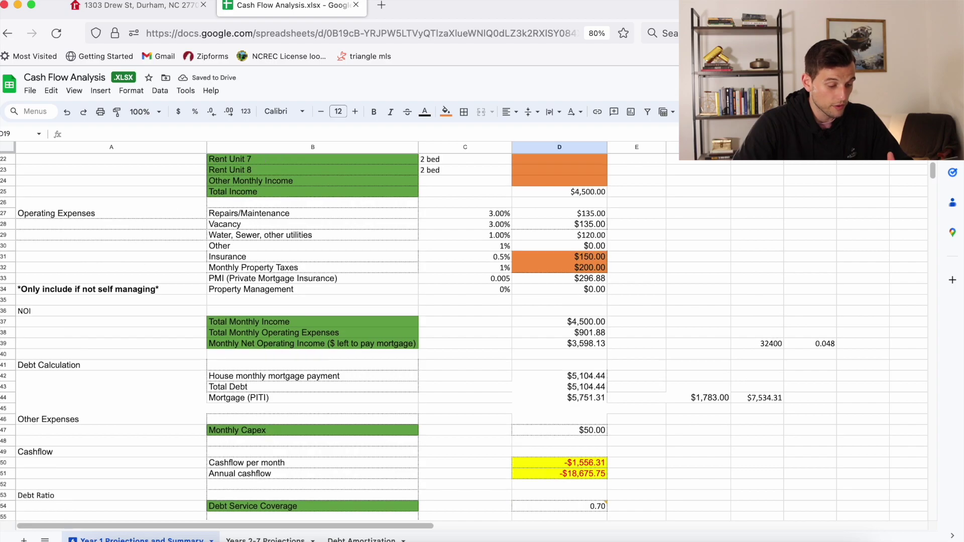
pyautogui.scroll(4, 467, 342)
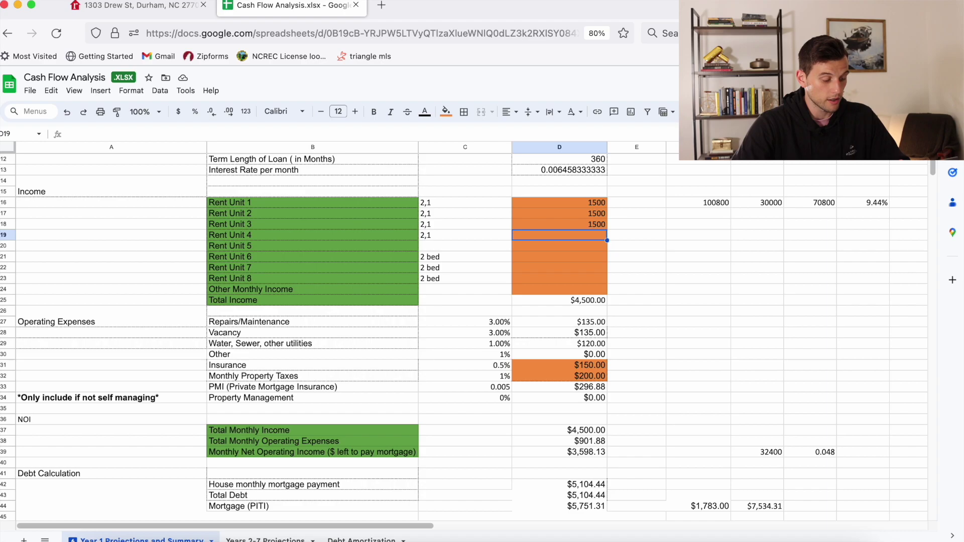
pyautogui.write('1500')
pyautogui.press('Return')
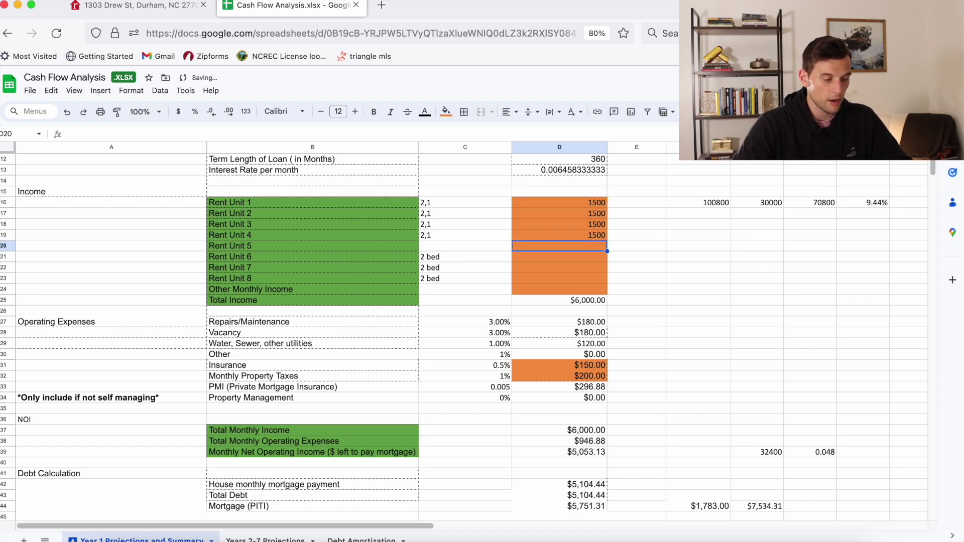
pyautogui.scroll(-3, 588, 230)
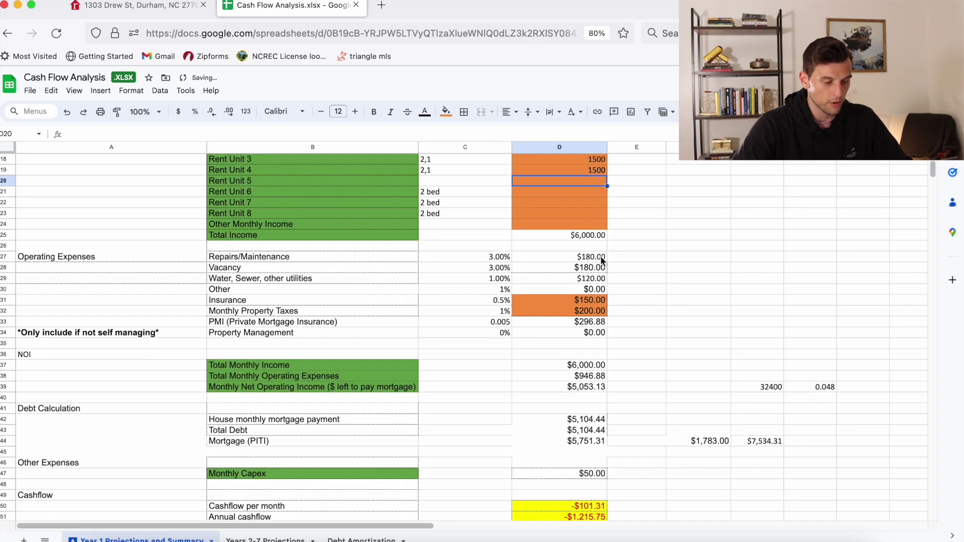
pyautogui.scroll(-2, 603, 261)
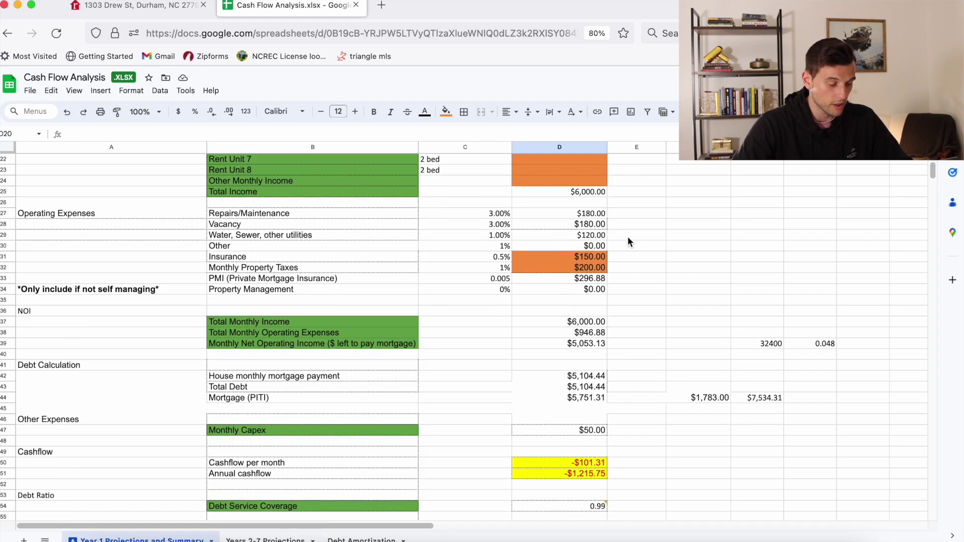
pyautogui.click(581, 237)
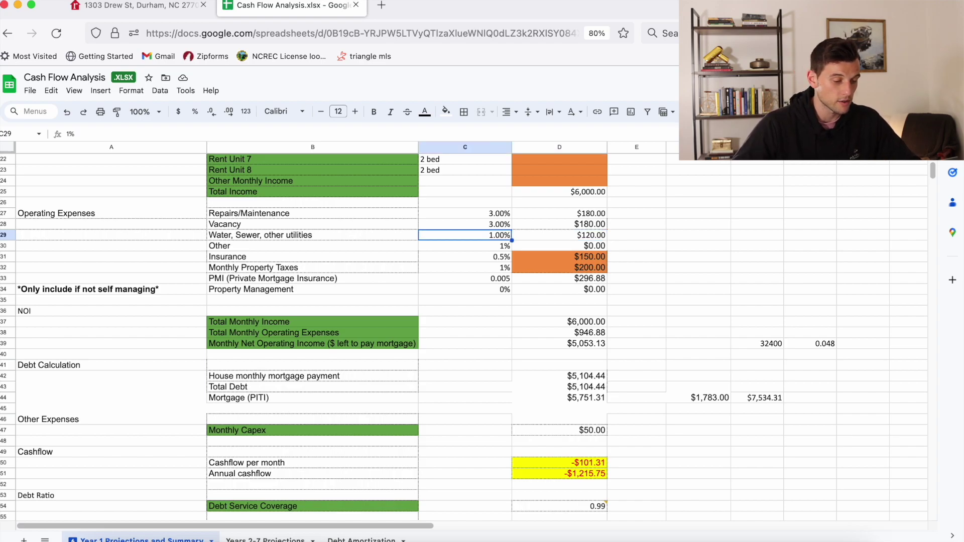
pyautogui.scroll(-1, 417, 322)
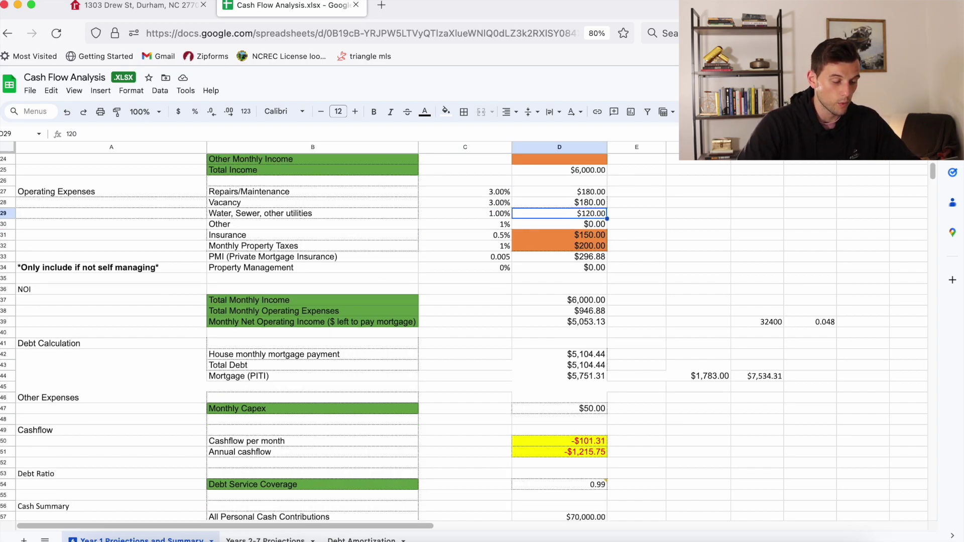
pyautogui.scroll(-2, 416, 321)
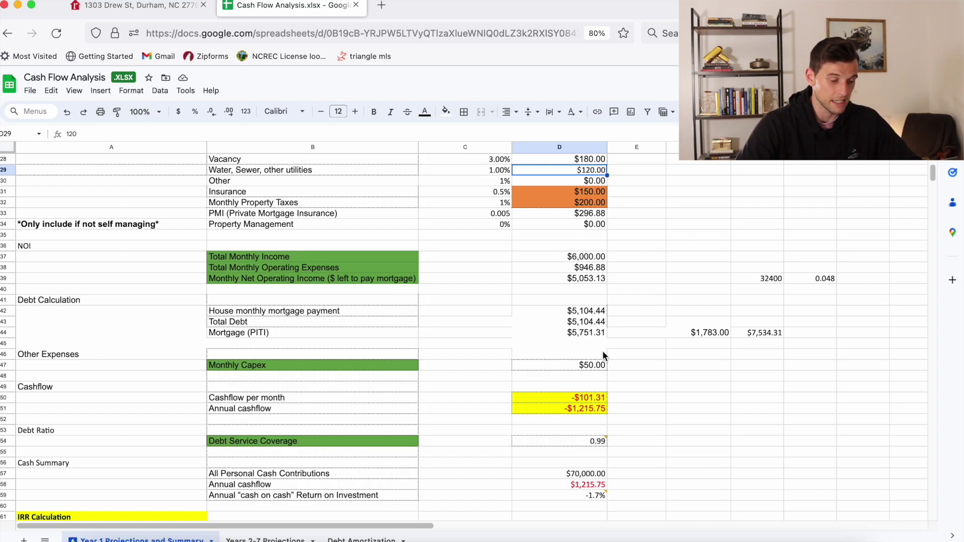
pyautogui.scroll(2, 603, 353)
pyautogui.scroll(9, 603, 355)
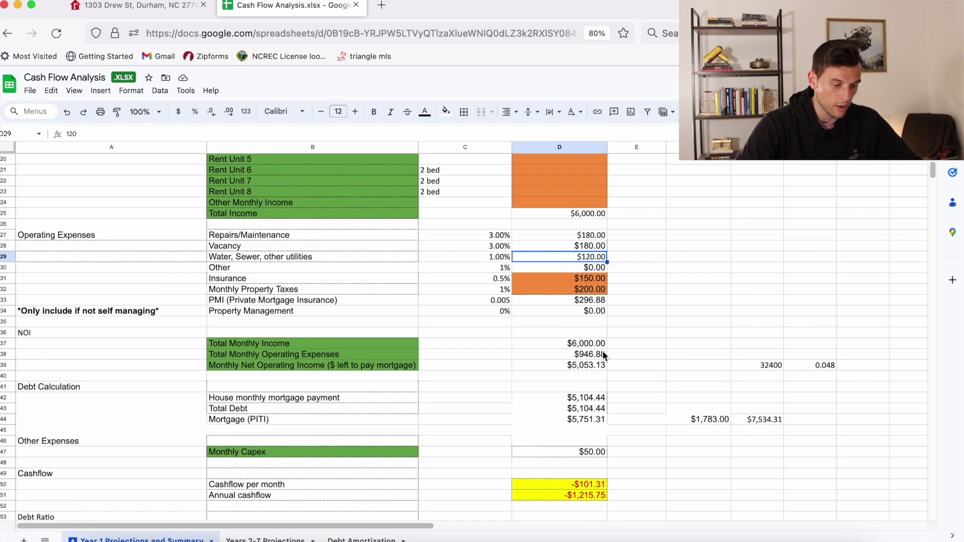
pyautogui.scroll(2, 602, 355)
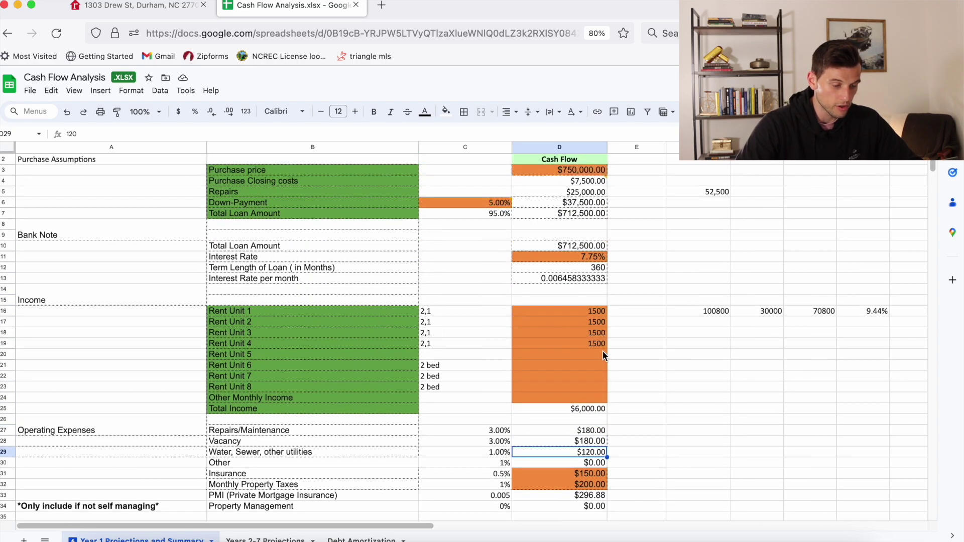
pyautogui.scroll(-10, 603, 355)
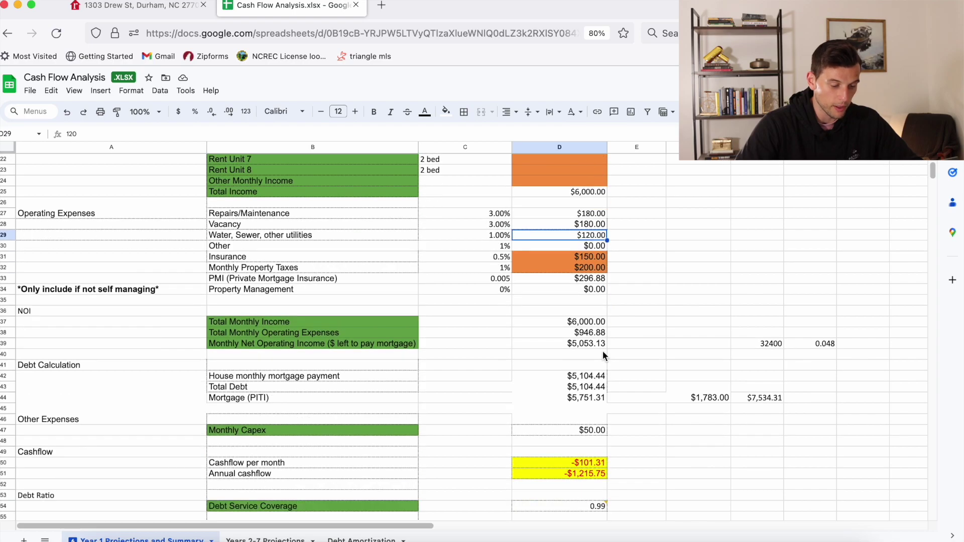
pyautogui.scroll(-1, 603, 356)
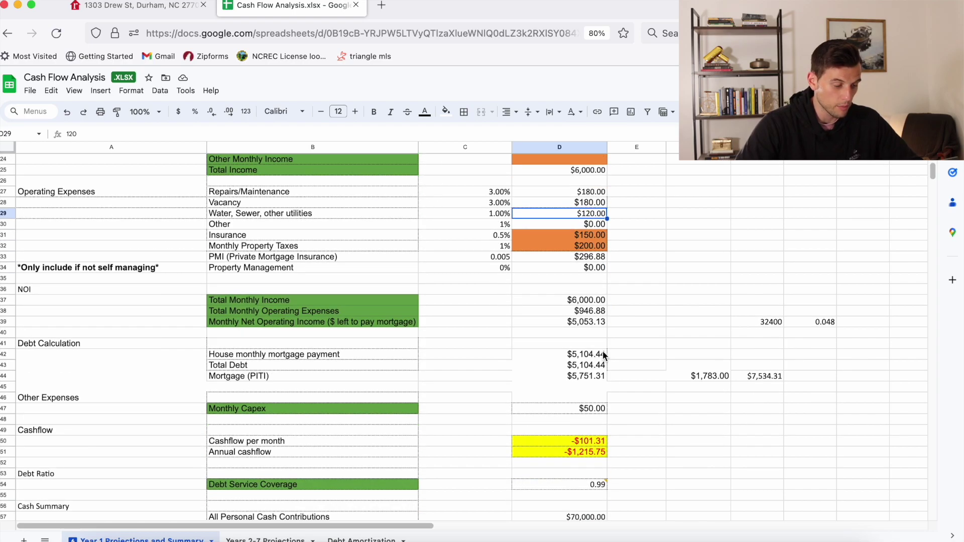
pyautogui.scroll(3, 592, 382)
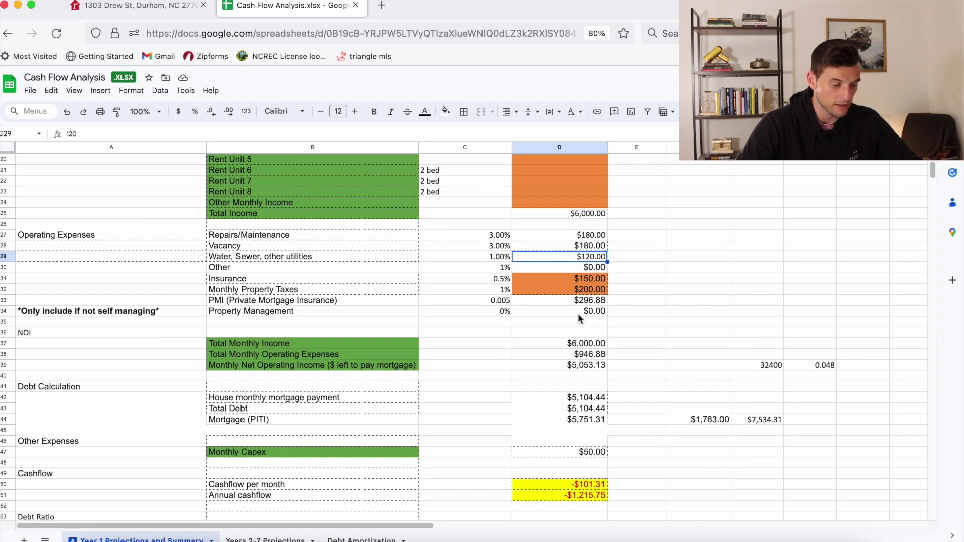
pyautogui.scroll(3, 578, 314)
pyautogui.scroll(1, 577, 318)
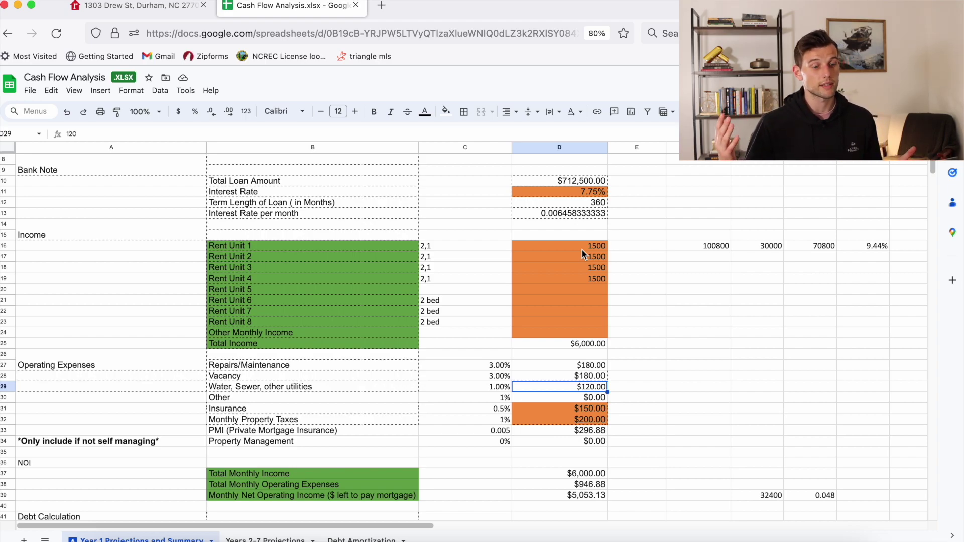
pyautogui.click(582, 194)
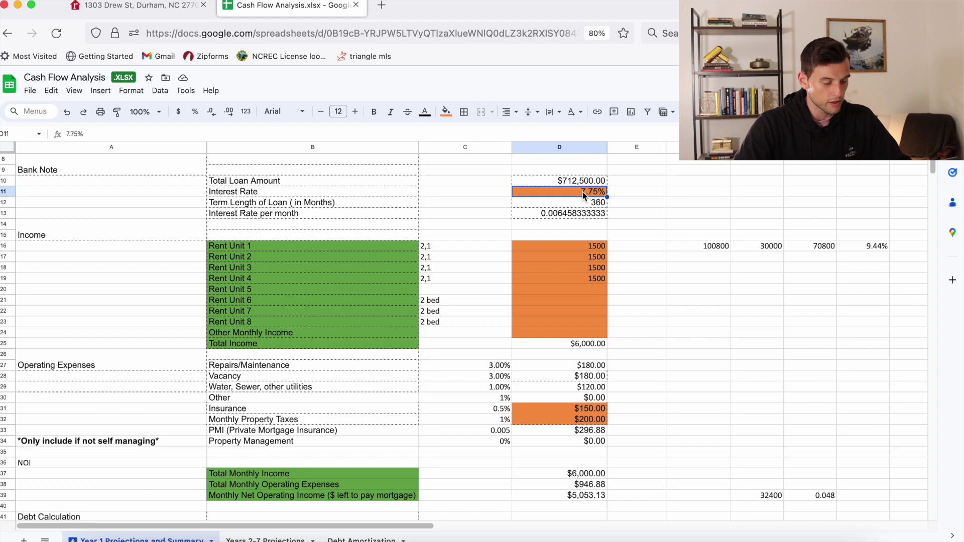
pyautogui.write('6')
pyautogui.press('Return')
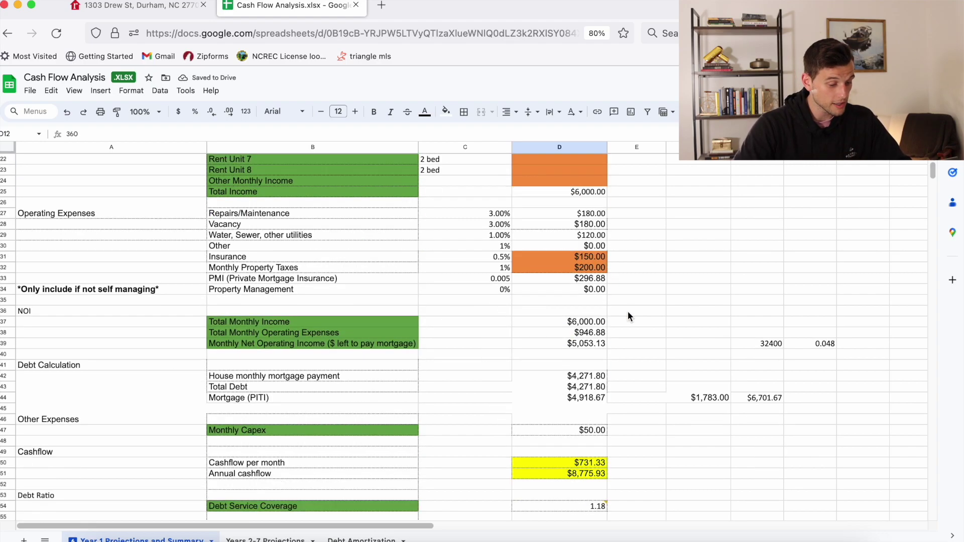
pyautogui.scroll(-2, 628, 316)
pyautogui.scroll(5, 628, 315)
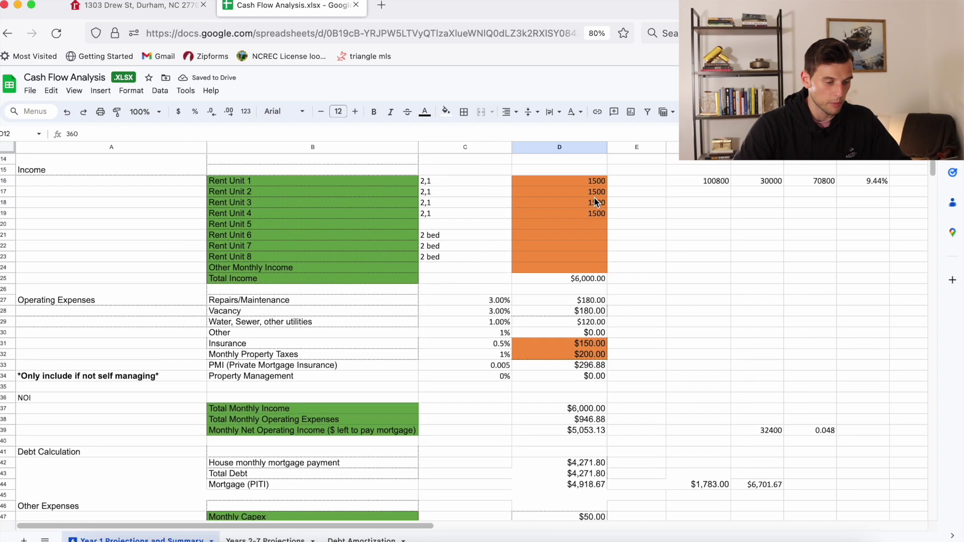
pyautogui.click(595, 182)
pyautogui.write('1')
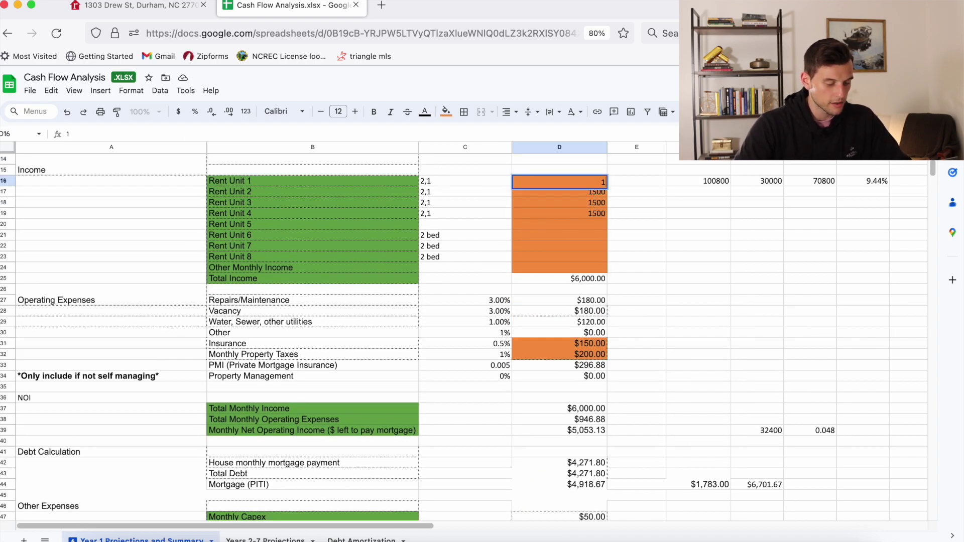
pyautogui.write('600')
pyautogui.press('Return')
pyautogui.write('160')
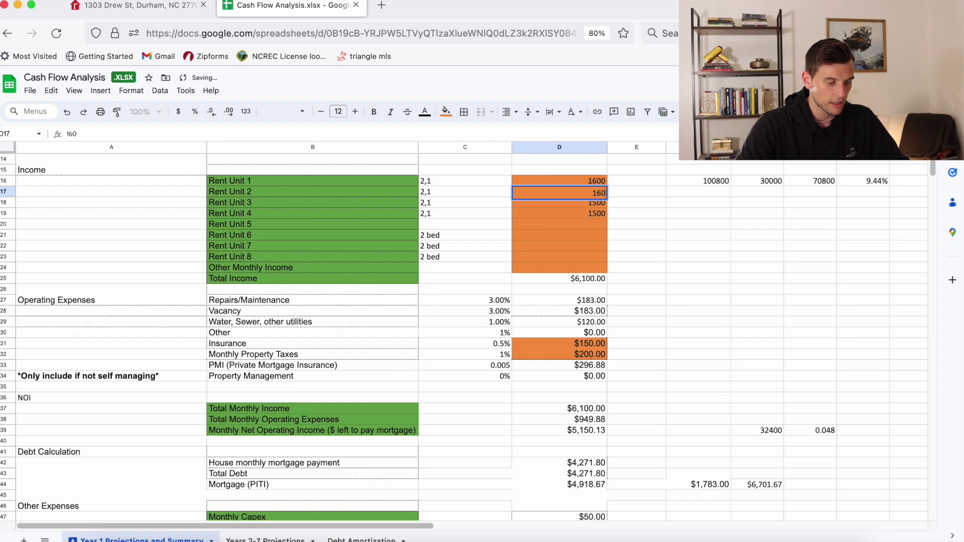
pyautogui.write('0')
pyautogui.press('Return')
pyautogui.write('16')
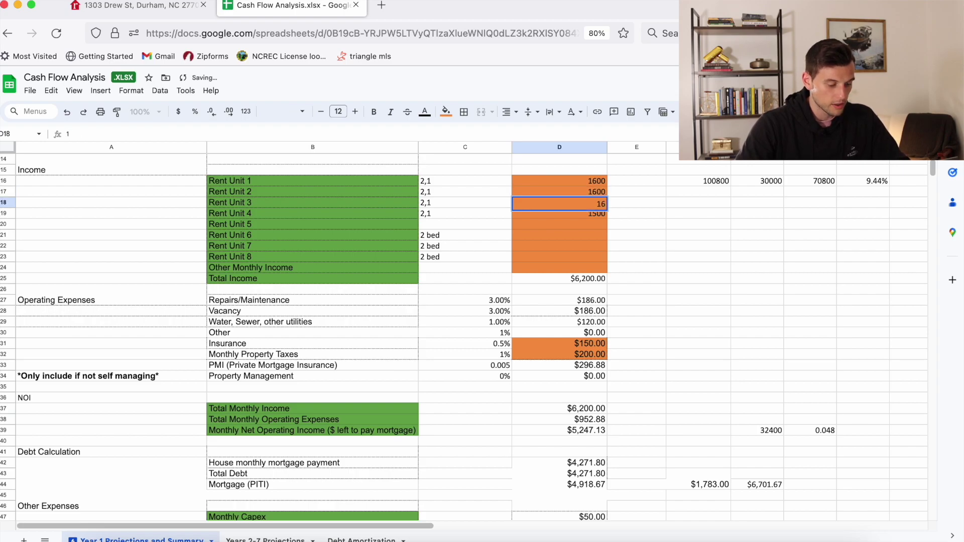
pyautogui.write('00')
pyautogui.press('Return')
pyautogui.write('1600')
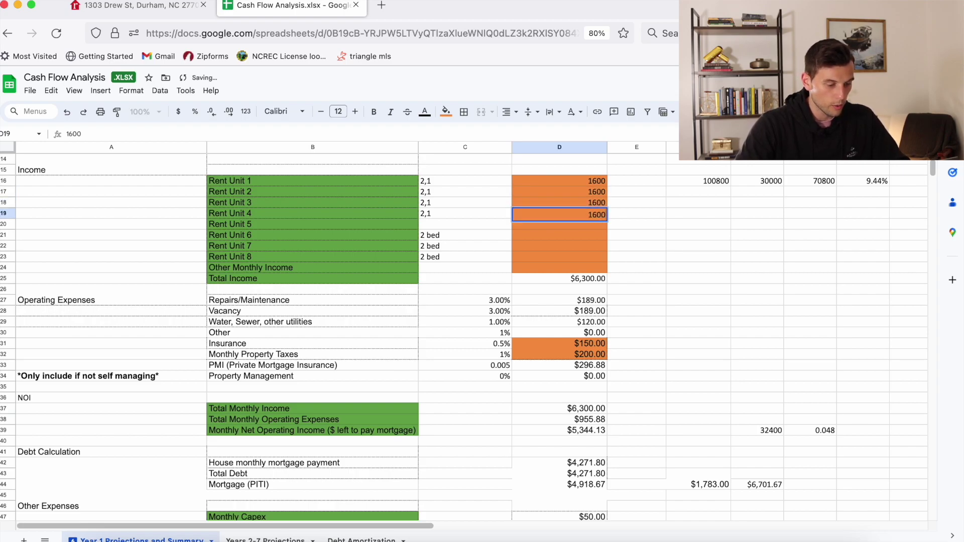
pyautogui.press('Return')
pyautogui.click(562, 352)
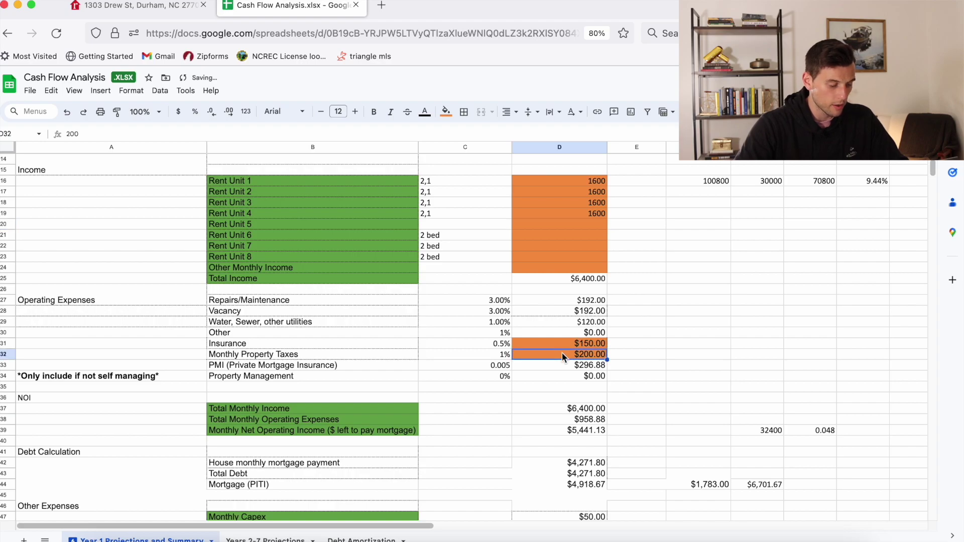
pyautogui.write('300')
pyautogui.press('Return')
pyautogui.scroll(-5, 657, 456)
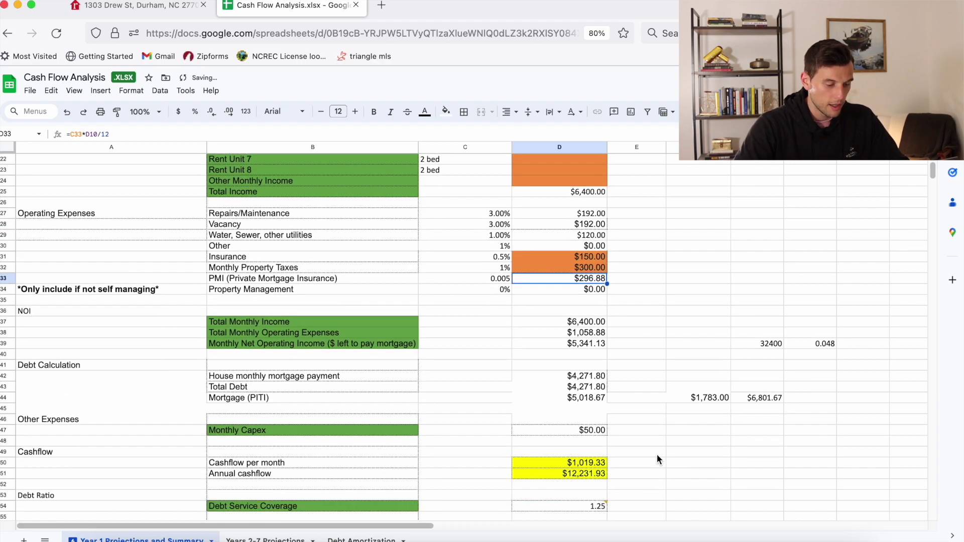
pyautogui.scroll(1, 658, 456)
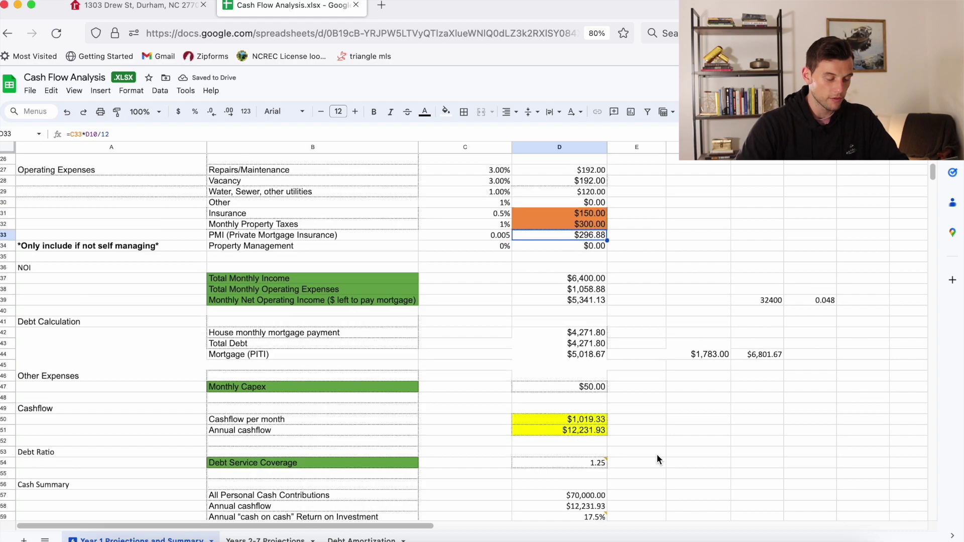
pyautogui.scroll(-2, 657, 456)
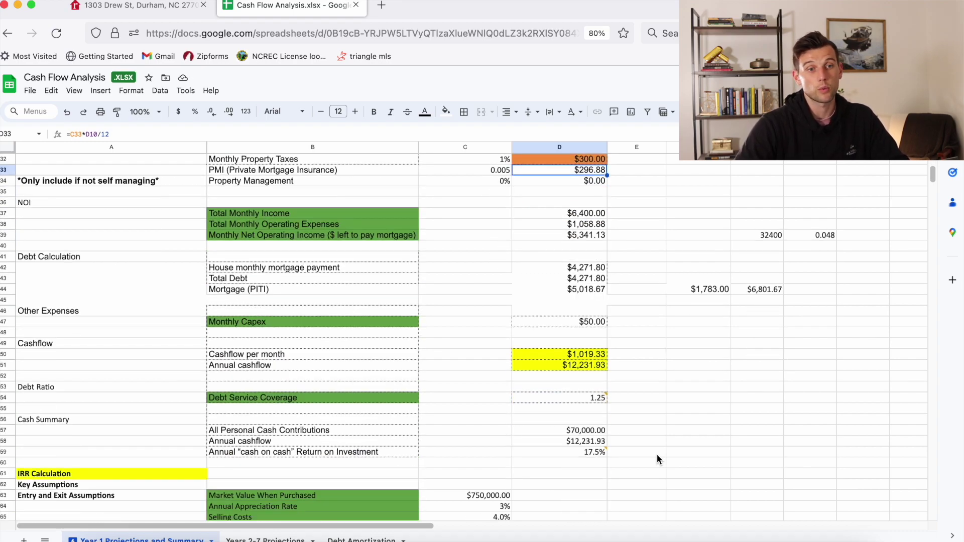
pyautogui.scroll(1, 657, 459)
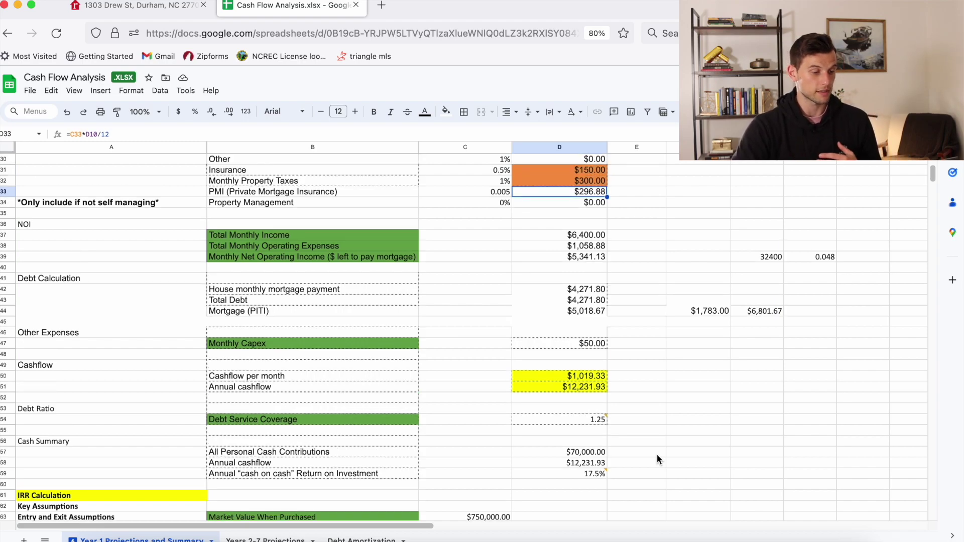
pyautogui.scroll(4, 658, 459)
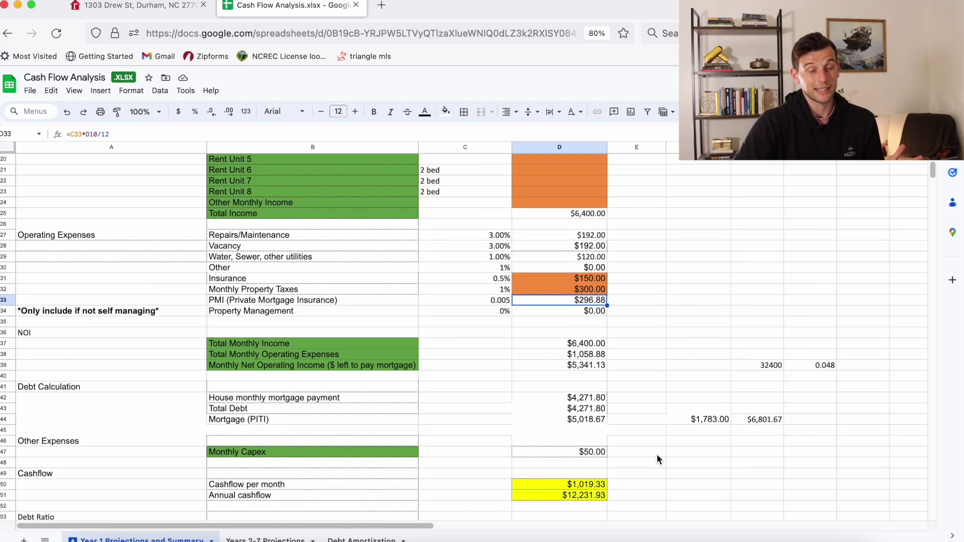
pyautogui.scroll(7, 657, 454)
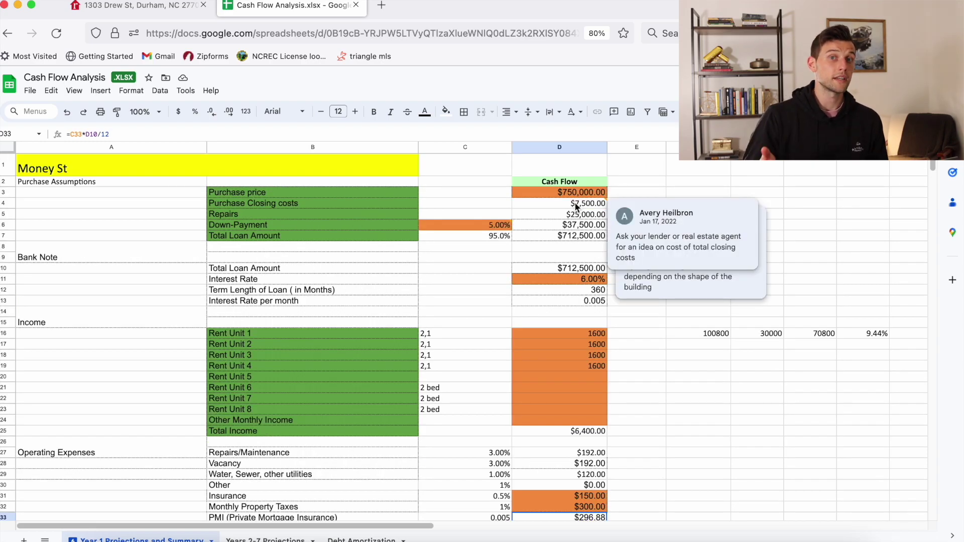
# Step: Set the down payment in C6 to 25% and the interest rate in D11 to 8.5%
pyautogui.click(496, 221)
pyautogui.write('25')
pyautogui.press('Return')
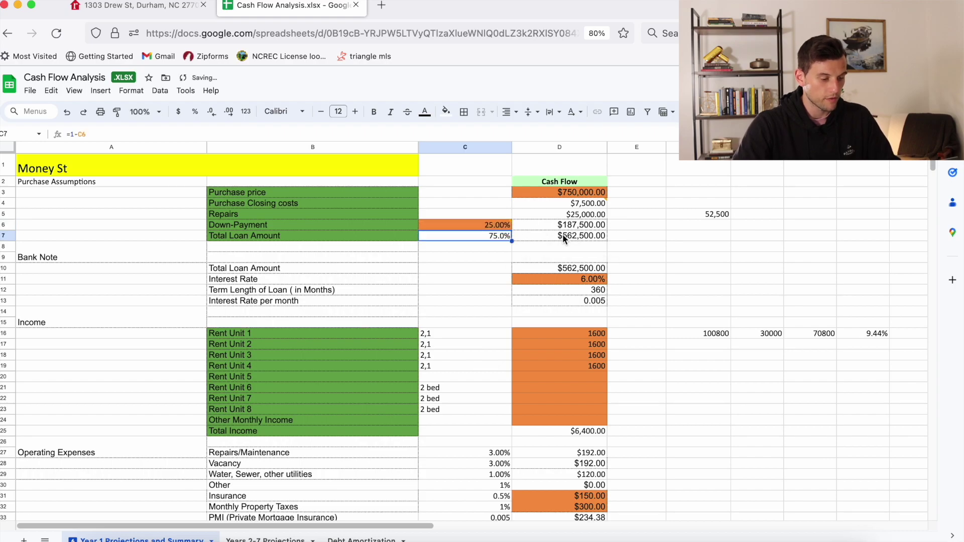
pyautogui.click(583, 279)
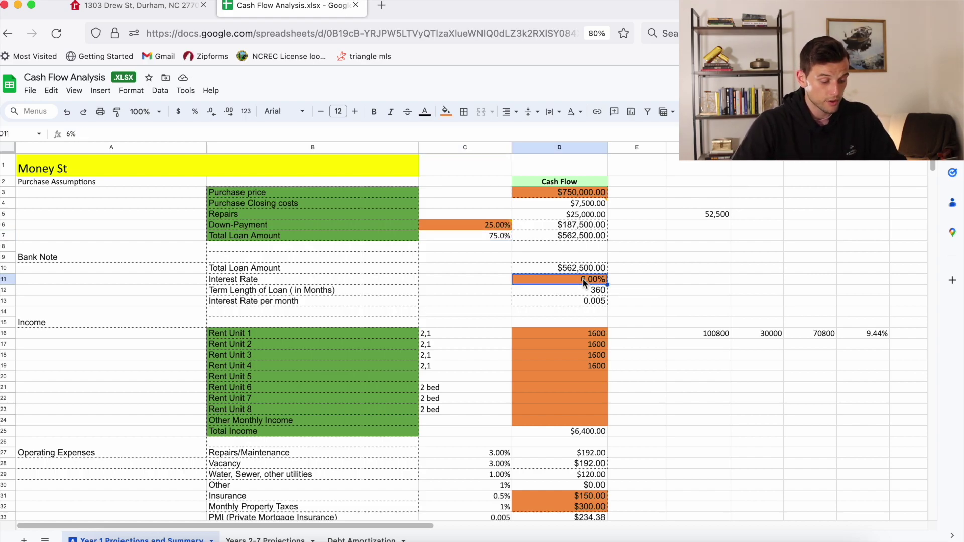
pyautogui.write('8.5%')
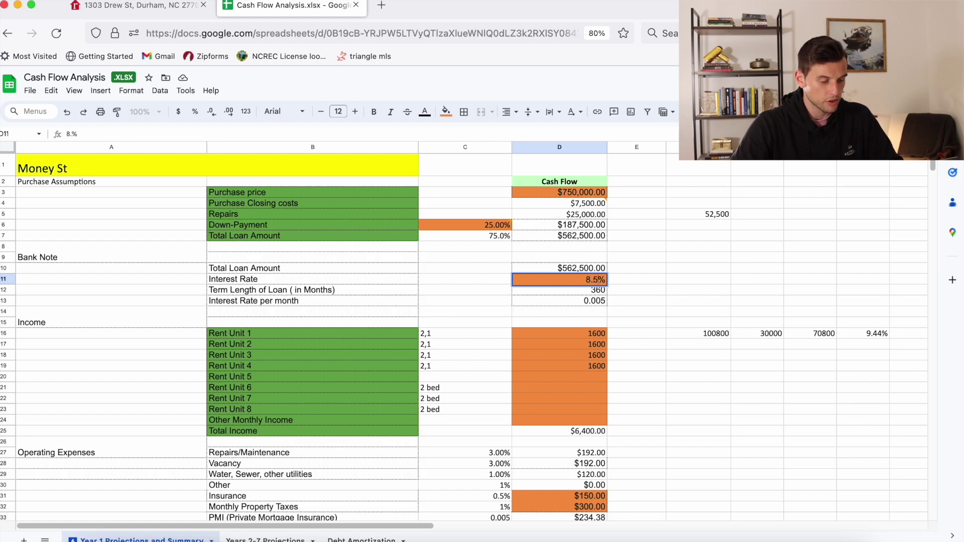
pyautogui.press('Return')
# Step: Enter 1500 rent for each of Rent Units 1 through 4
pyautogui.click(604, 334)
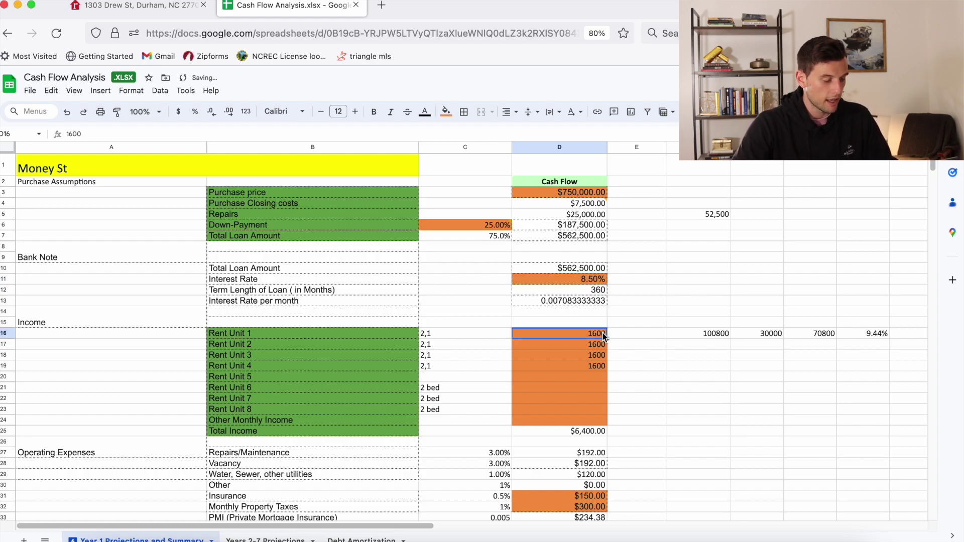
pyautogui.write('1500')
pyautogui.press('Return')
pyautogui.write('150')
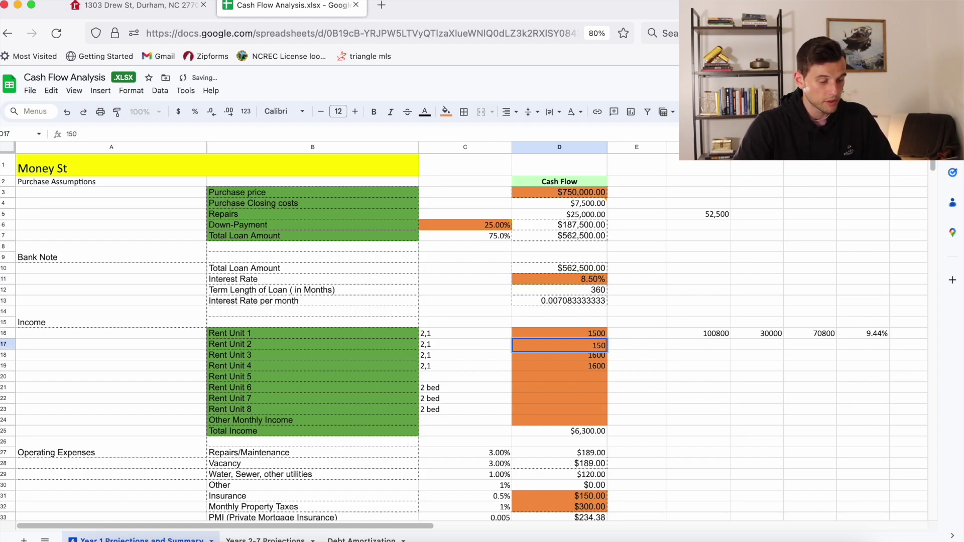
pyautogui.write('0')
pyautogui.press('Return')
pyautogui.write('1500')
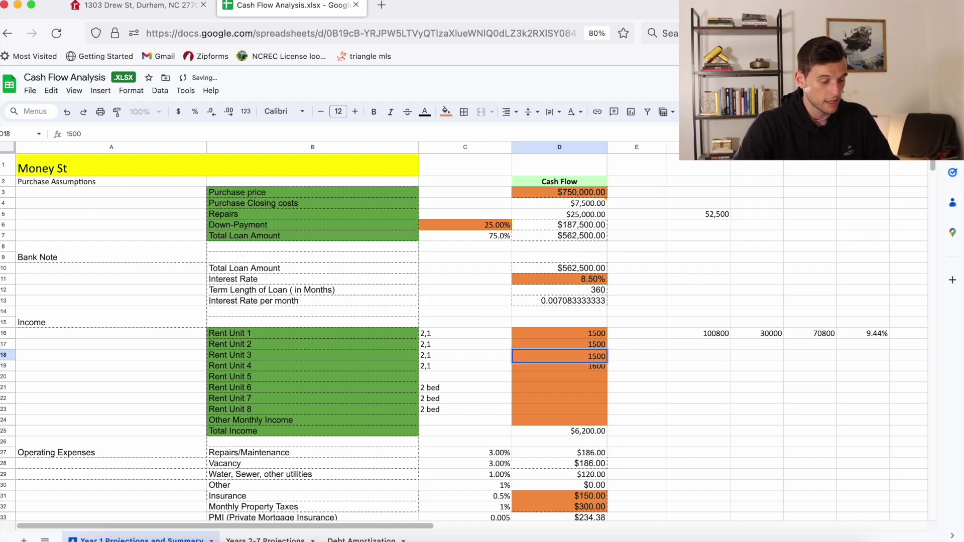
pyautogui.press('Return')
pyautogui.write('1500')
pyautogui.press('Return')
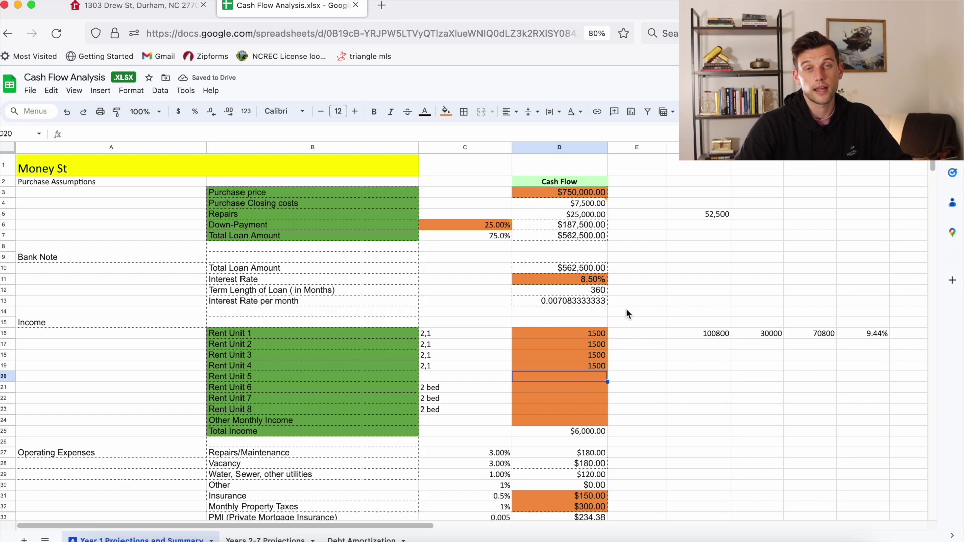
# Step: Set monthly property taxes in D32 to $200 and the PMI rate in C33 to 0
pyautogui.scroll(-3, 638, 366)
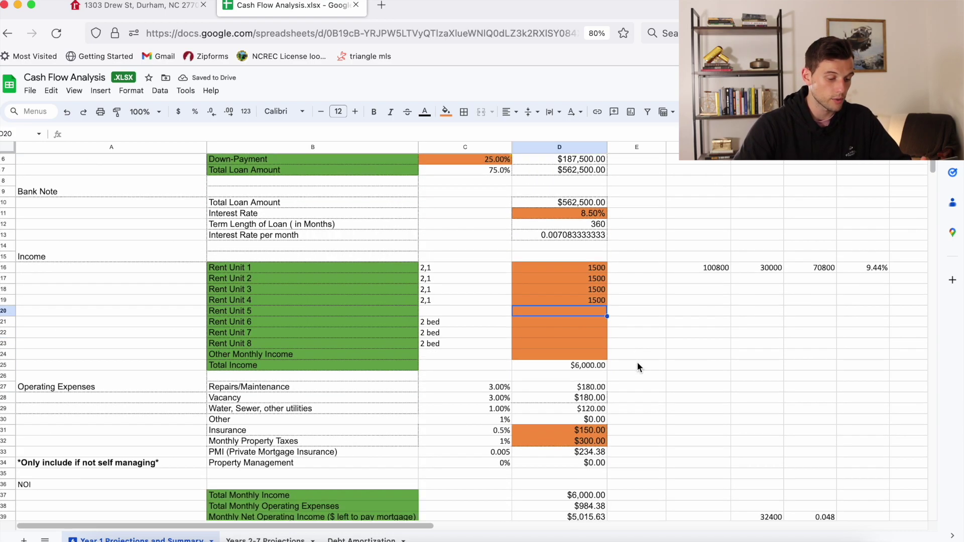
pyautogui.click(605, 441)
pyautogui.write('200')
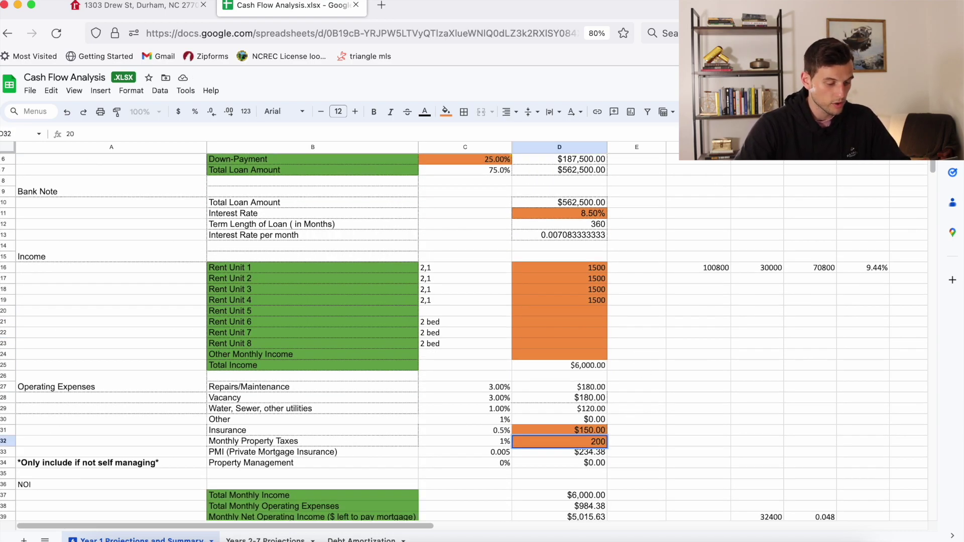
pyautogui.press('Return')
pyautogui.scroll(-2, 544, 423)
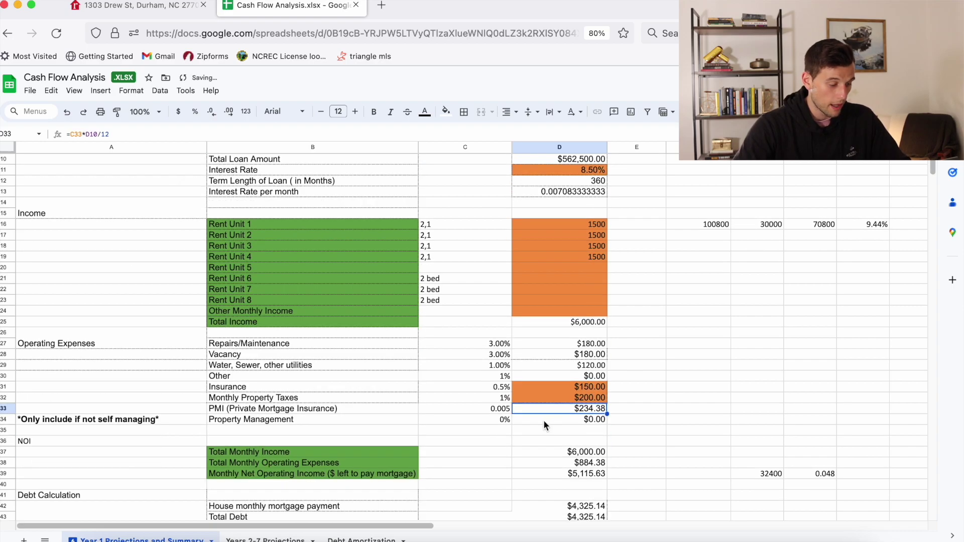
pyautogui.click(503, 411)
pyautogui.write('0')
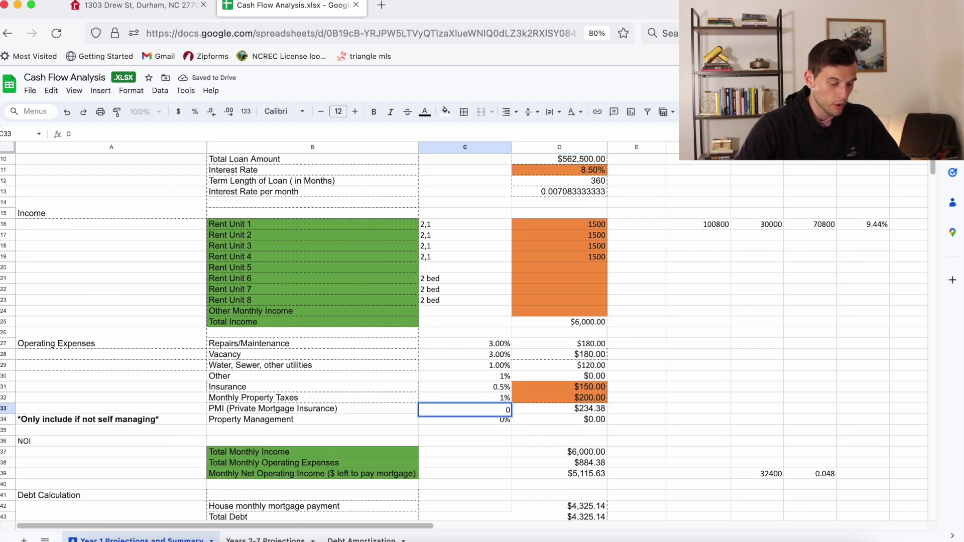
pyautogui.press('Return')
# Step: Review the summary, including the cash-on-cash return formula in D59, showing $974.86 cash flow
pyautogui.scroll(-6, 603, 411)
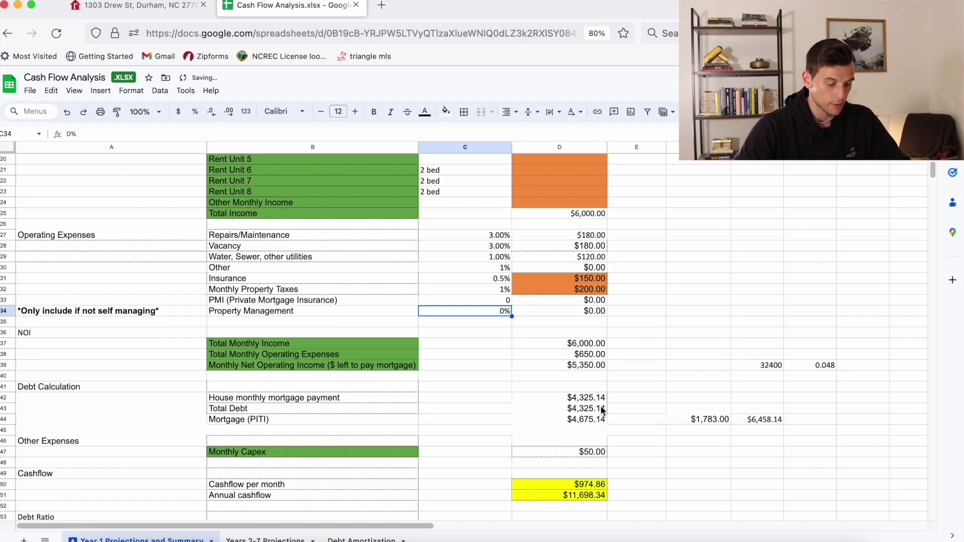
pyautogui.scroll(-1, 598, 445)
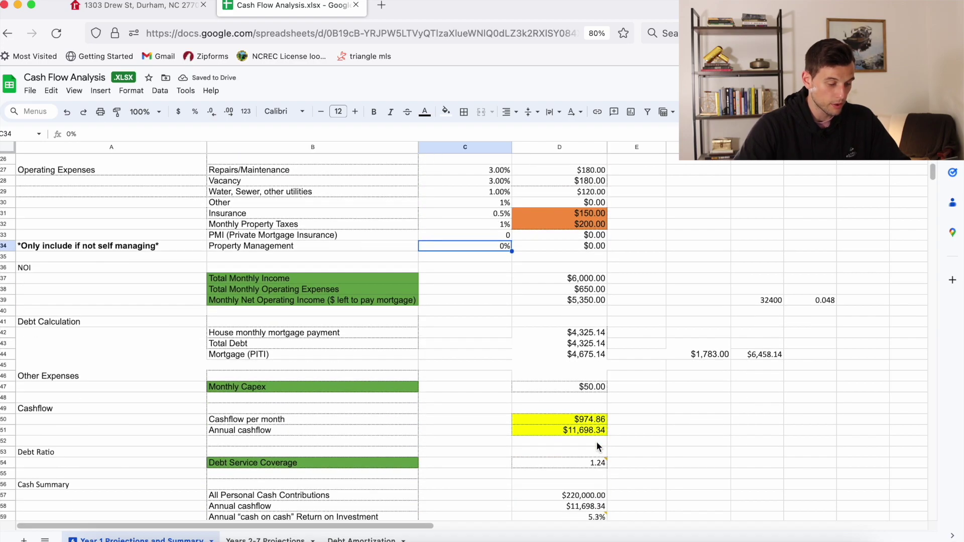
pyautogui.scroll(-1, 597, 446)
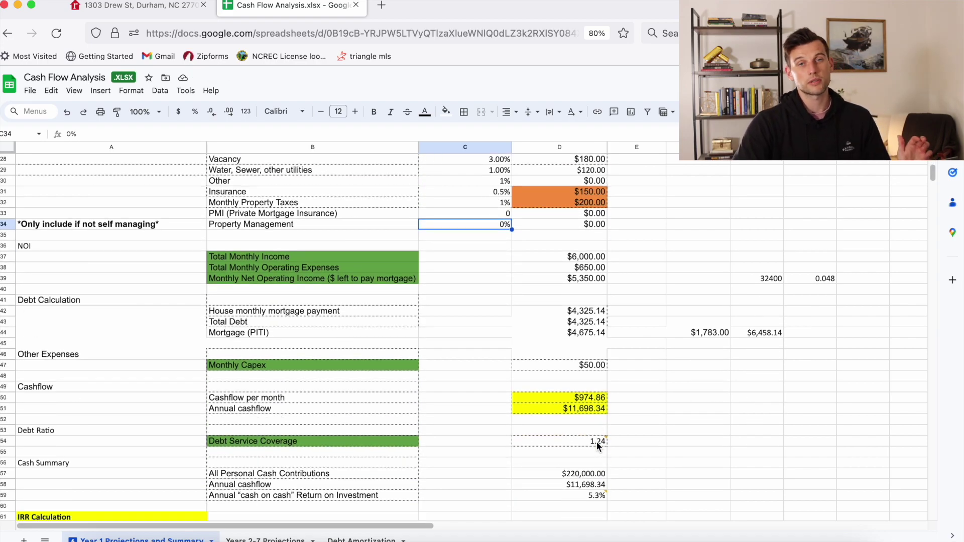
pyautogui.scroll(3, 597, 444)
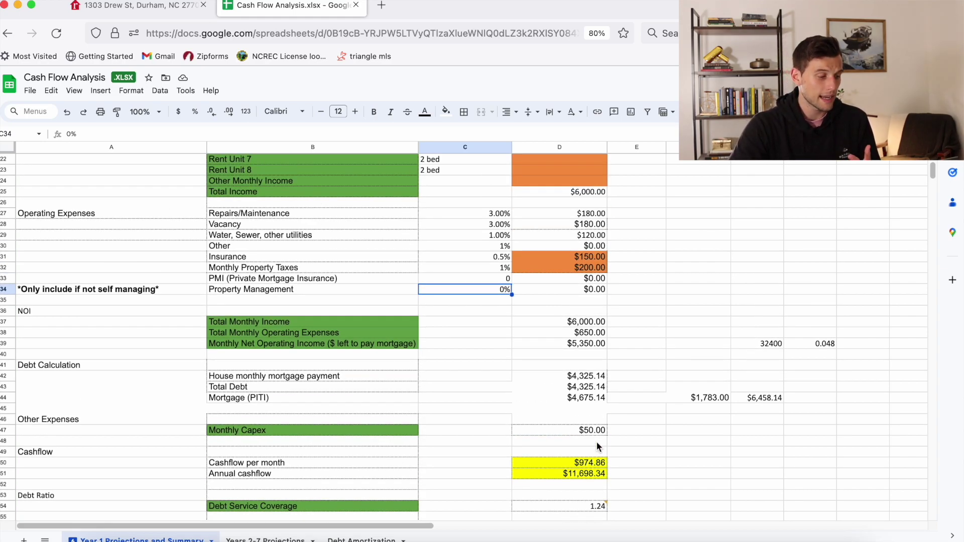
pyautogui.scroll(-5, 597, 446)
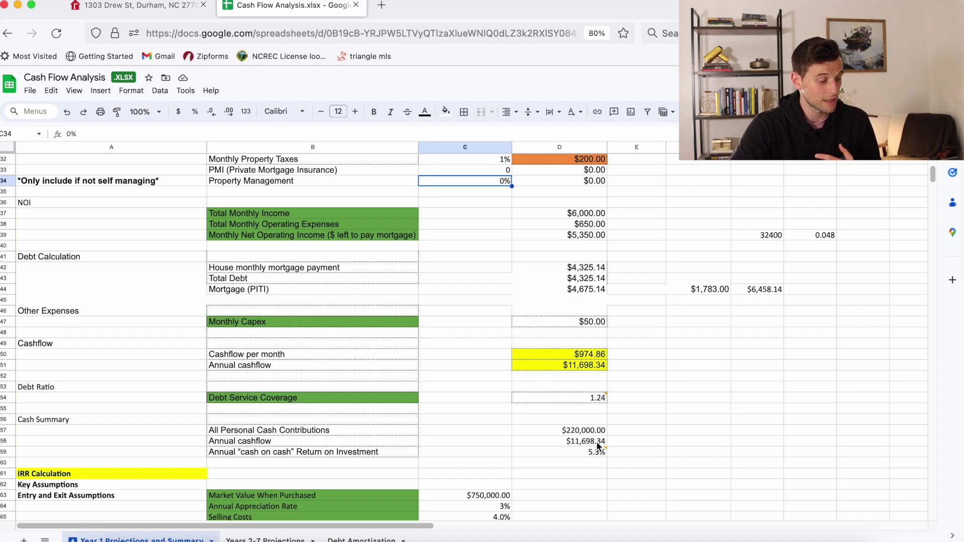
pyautogui.scroll(-2, 598, 447)
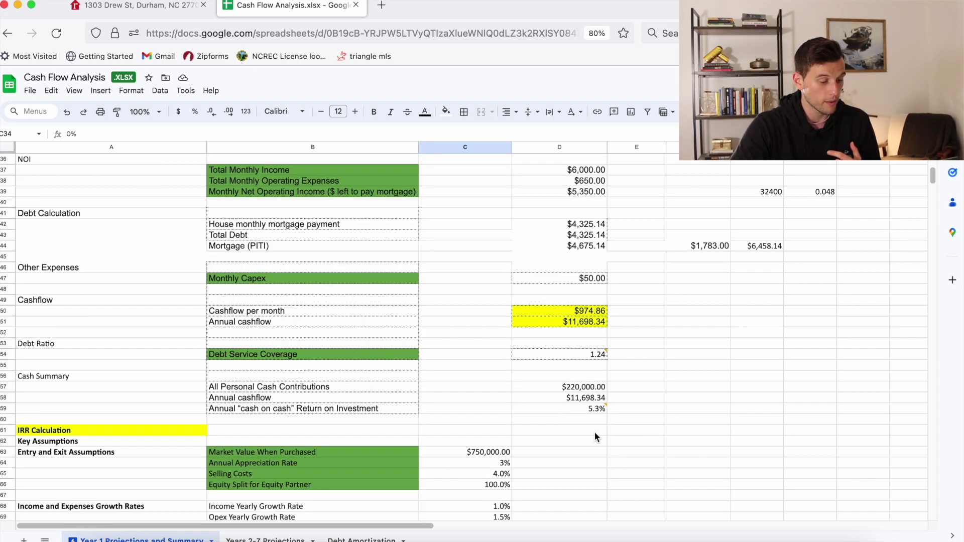
pyautogui.click(590, 408)
pyautogui.click(582, 432)
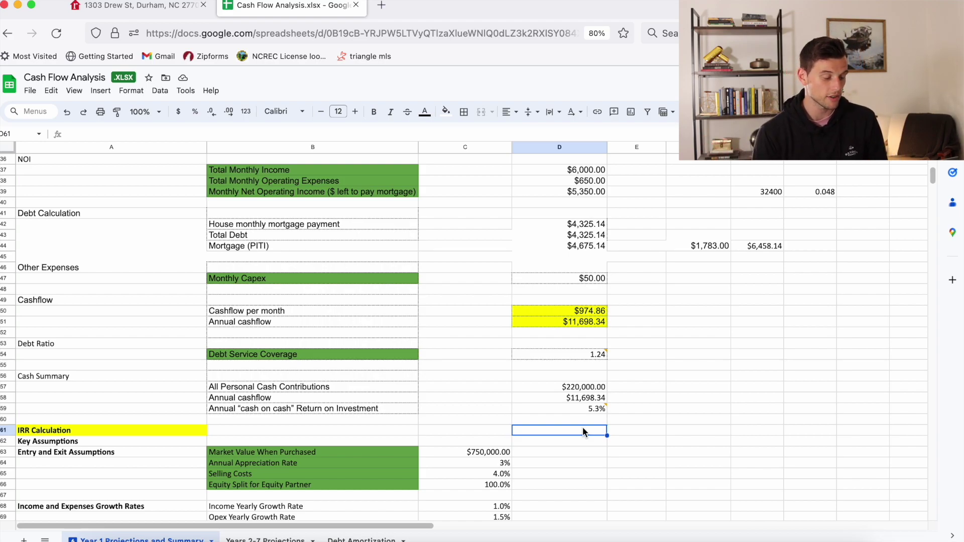
pyautogui.scroll(10, 582, 431)
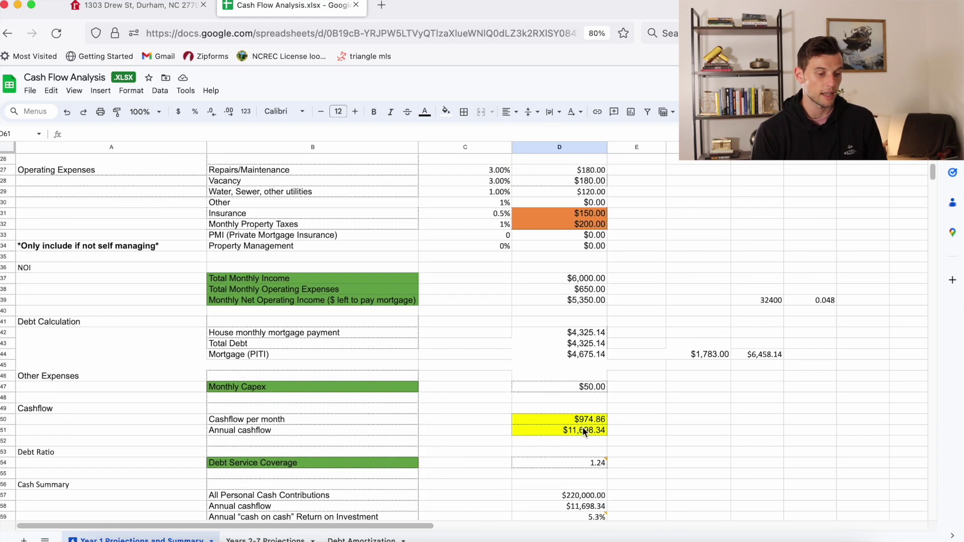
pyautogui.scroll(6, 583, 431)
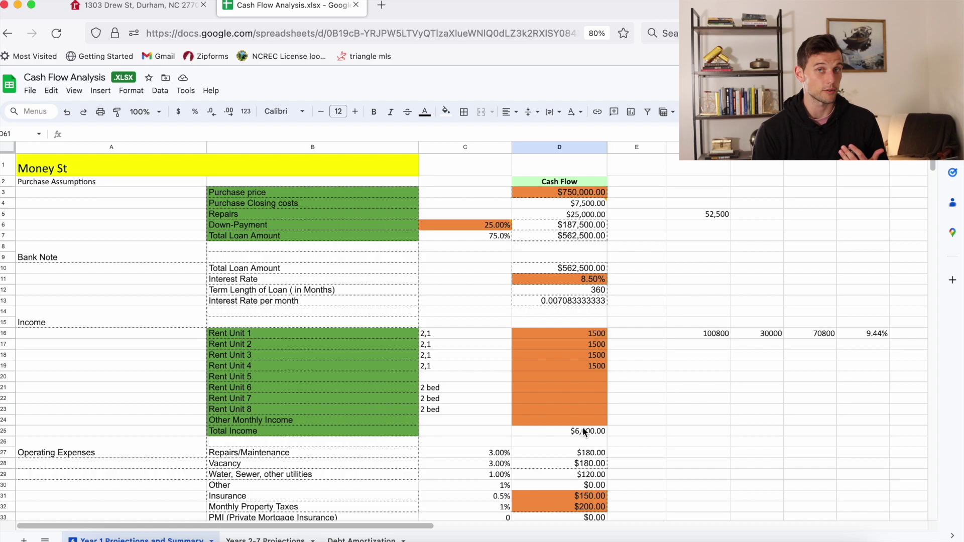
pyautogui.hotkey('ctrl', 'shift', 'Tab')
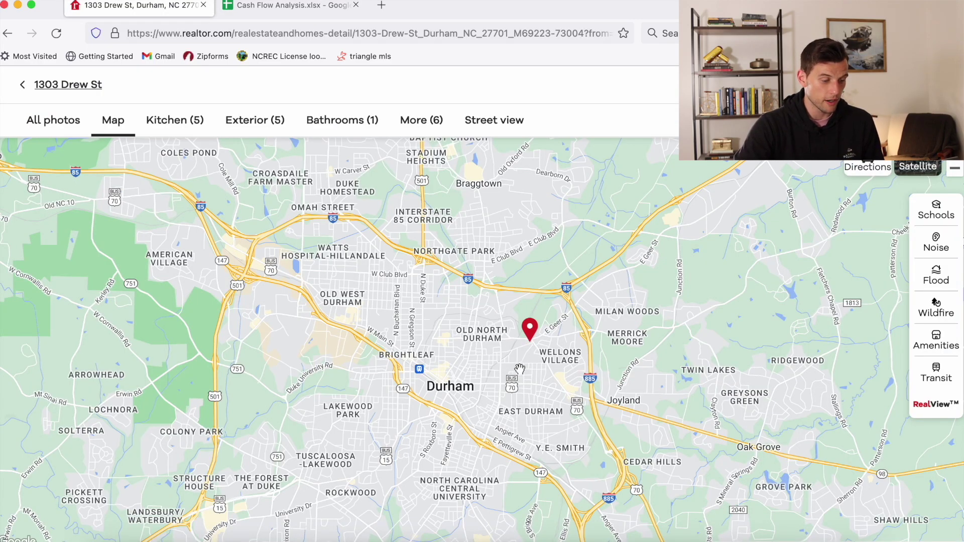
# Step: Zoom into the listing map and recenter it on the 1303 Drew St pin
pyautogui.scroll(1, 520, 367)
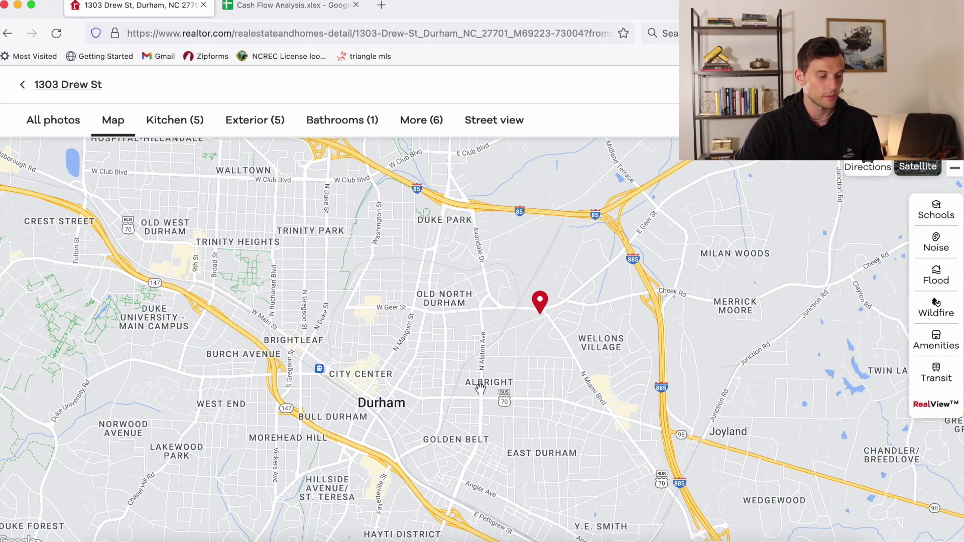
pyautogui.moveTo(441, 356); pyautogui.dragTo(478, 355)
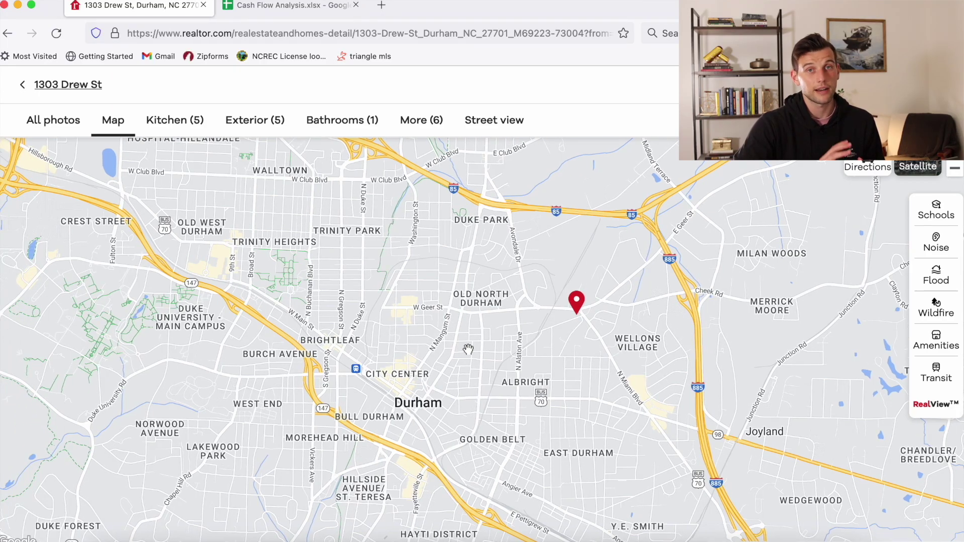